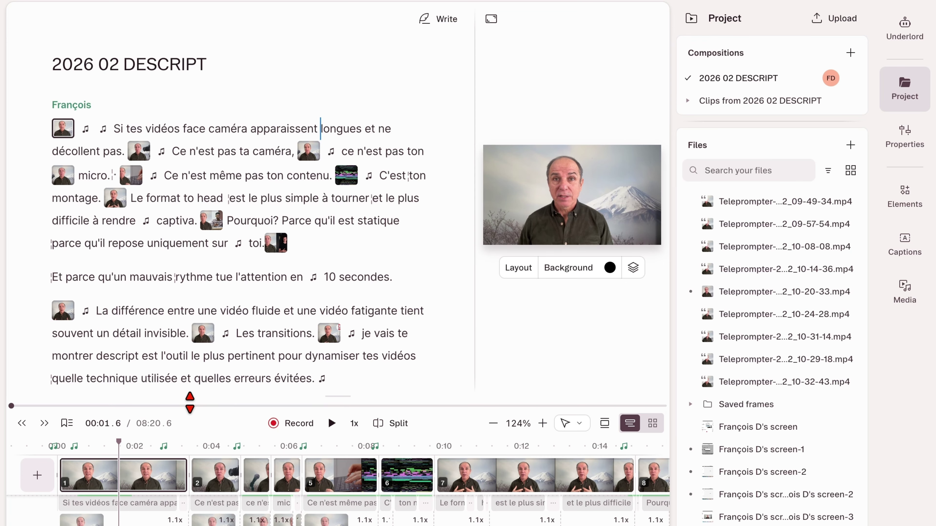
Open the Create clips tool in Underlord and select the number of clips for editing.
{"action": "left_click", "coordinate": [902, 40]}
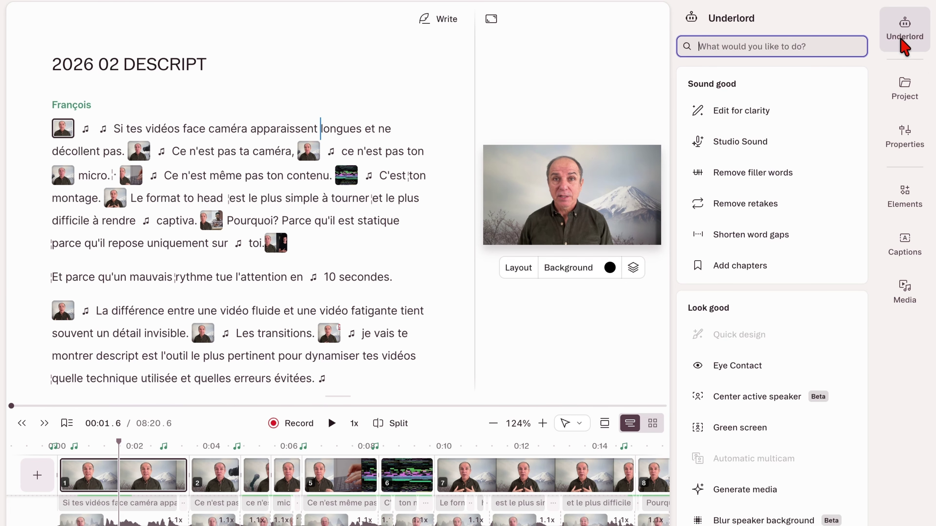
{"action": "scroll", "coordinate": [722, 229], "scroll_direction": "down", "scroll_amount": 8}
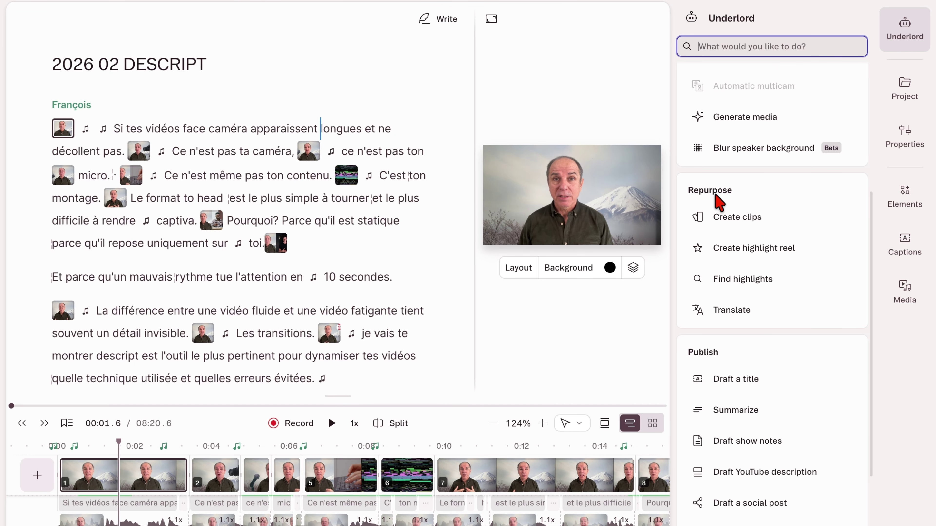
{"action": "left_click", "coordinate": [732, 219]}
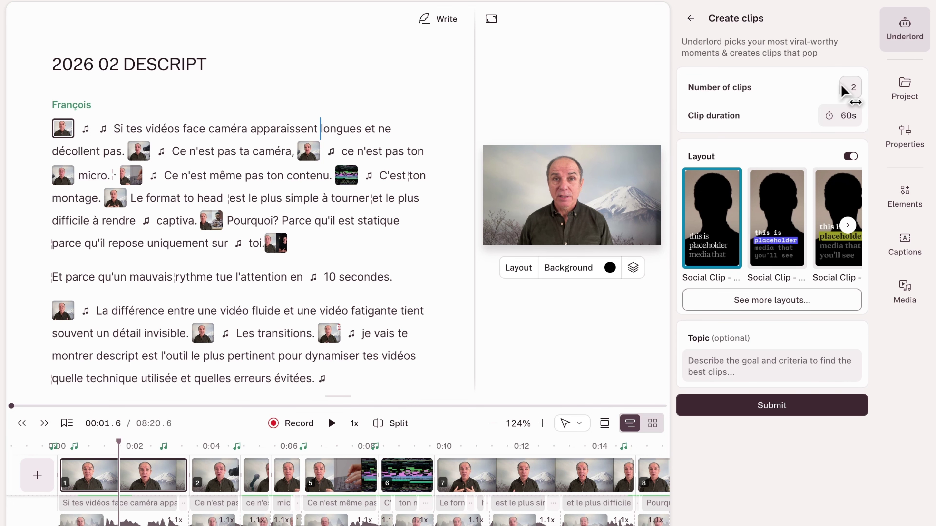
{"action": "left_click", "coordinate": [849, 88]}
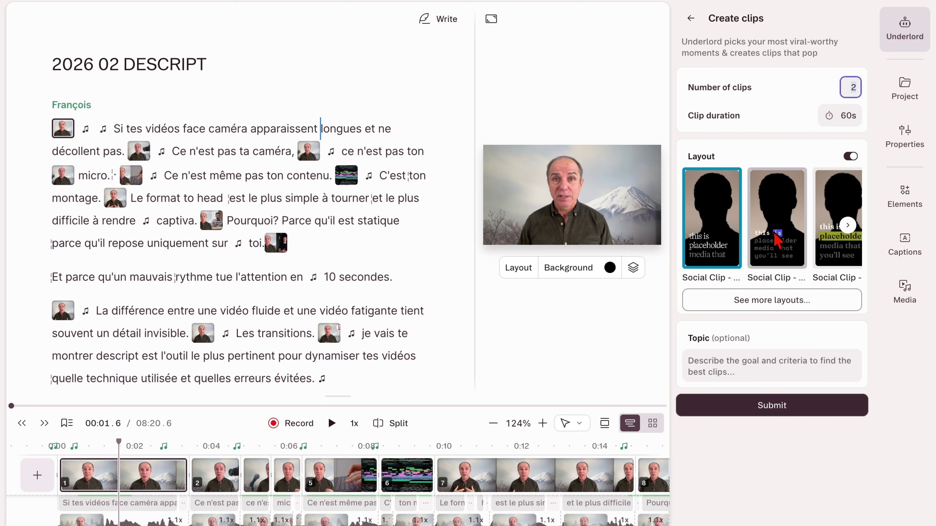
Look through the available vertical, split and square Social Clip layouts for the clips.
{"action": "scroll", "coordinate": [789, 247], "scroll_direction": "right", "scroll_amount": 5}
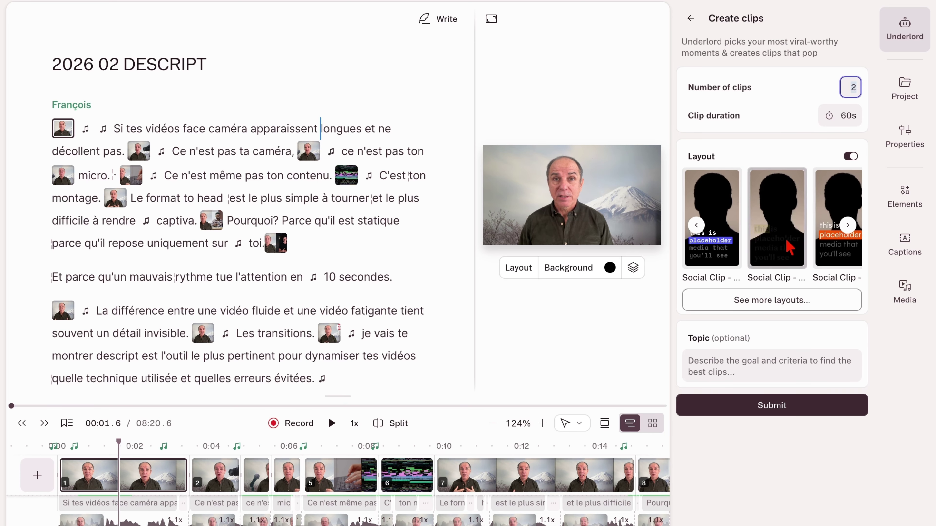
{"action": "scroll", "coordinate": [789, 248], "scroll_direction": "right", "scroll_amount": 5}
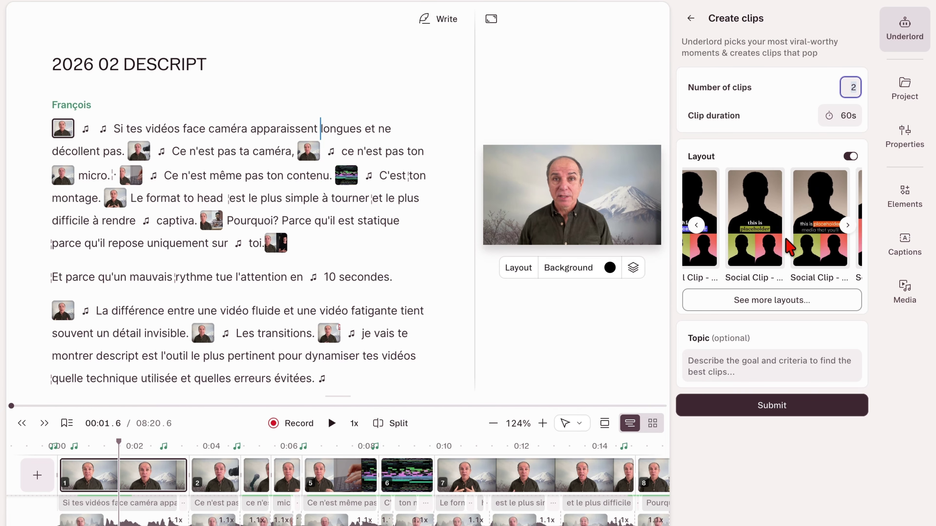
{"action": "scroll", "coordinate": [790, 248], "scroll_direction": "right", "scroll_amount": 5}
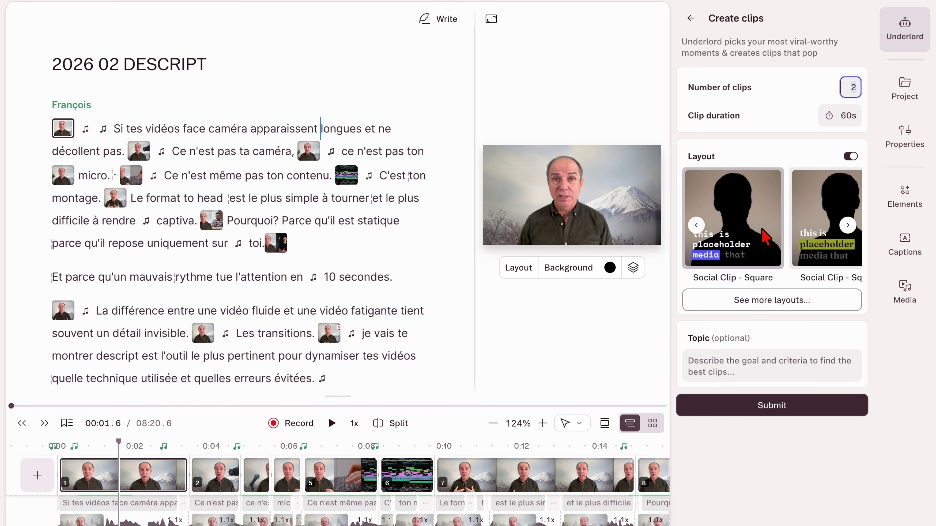
{"action": "scroll", "coordinate": [762, 233], "scroll_direction": "right", "scroll_amount": 5}
{"action": "scroll", "coordinate": [762, 233], "scroll_direction": "left", "scroll_amount": 10}
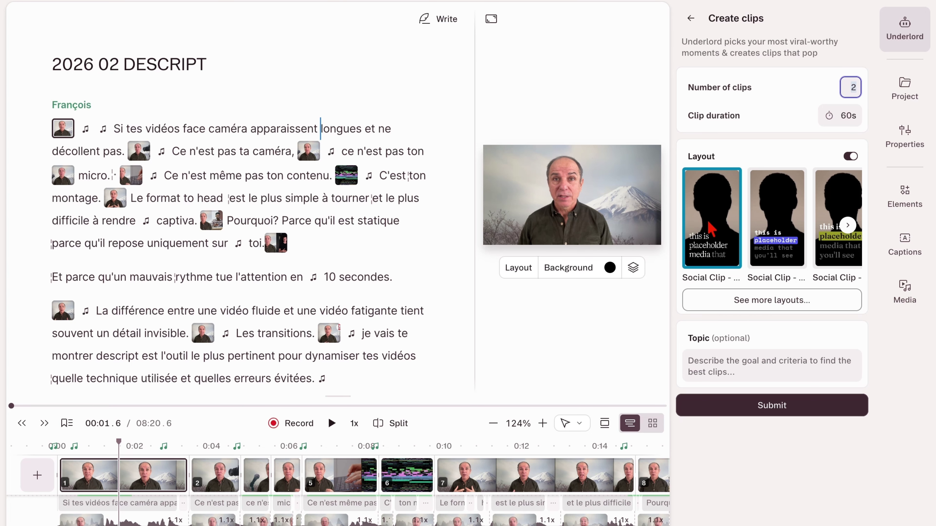
Examine the Descript layout pack in the full layout gallery, and close the gallery.
{"action": "left_click", "coordinate": [756, 305]}
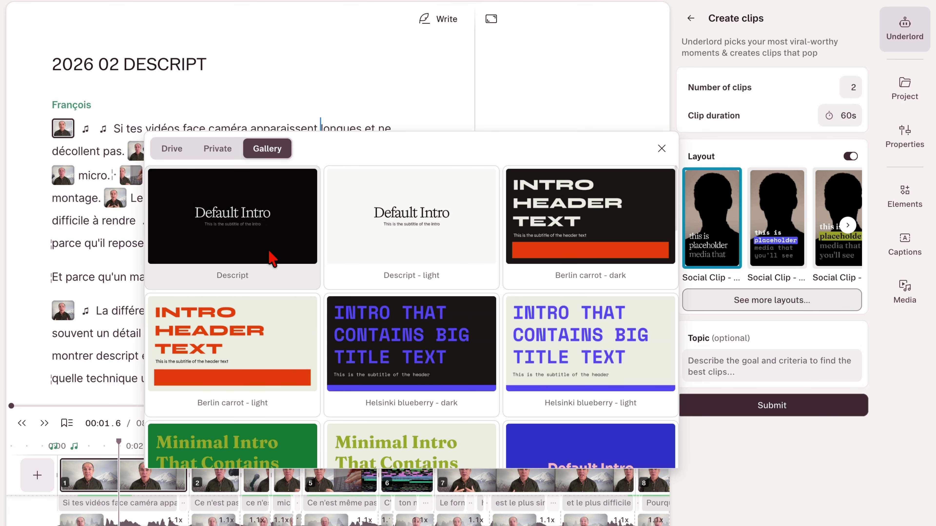
{"action": "left_click", "coordinate": [243, 284]}
{"action": "scroll", "coordinate": [427, 365], "scroll_direction": "down", "scroll_amount": 15}
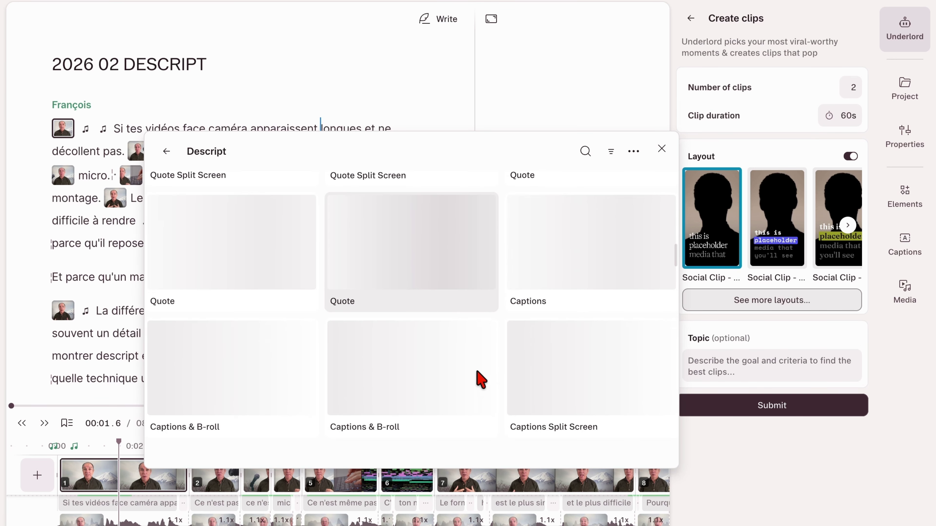
{"action": "scroll", "coordinate": [481, 380], "scroll_direction": "down", "scroll_amount": 14}
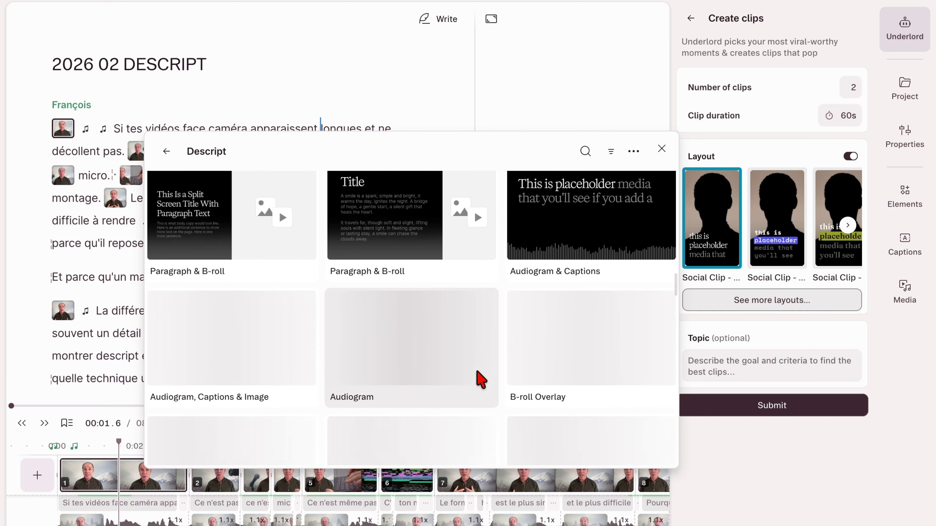
{"action": "scroll", "coordinate": [478, 373], "scroll_direction": "up", "scroll_amount": 20}
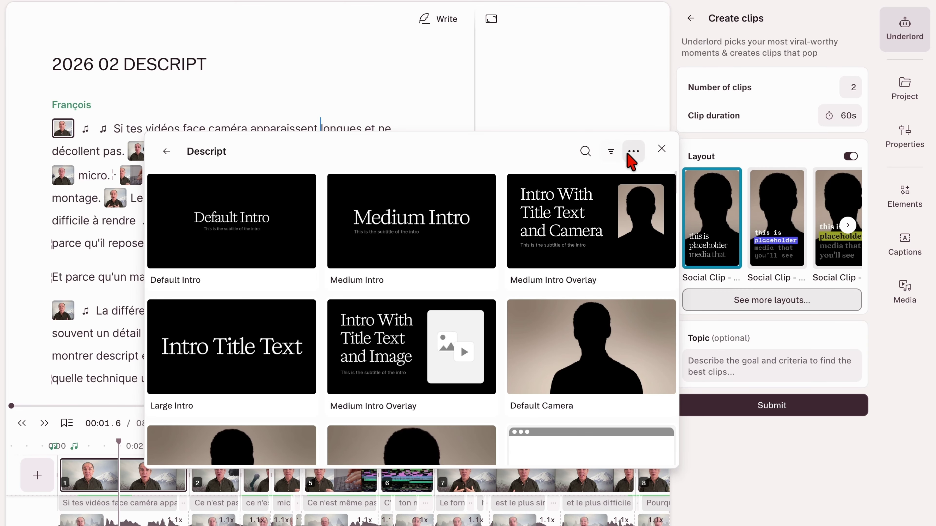
{"action": "left_click", "coordinate": [631, 159]}
{"action": "left_click", "coordinate": [662, 156]}
{"action": "left_click", "coordinate": [662, 150]}
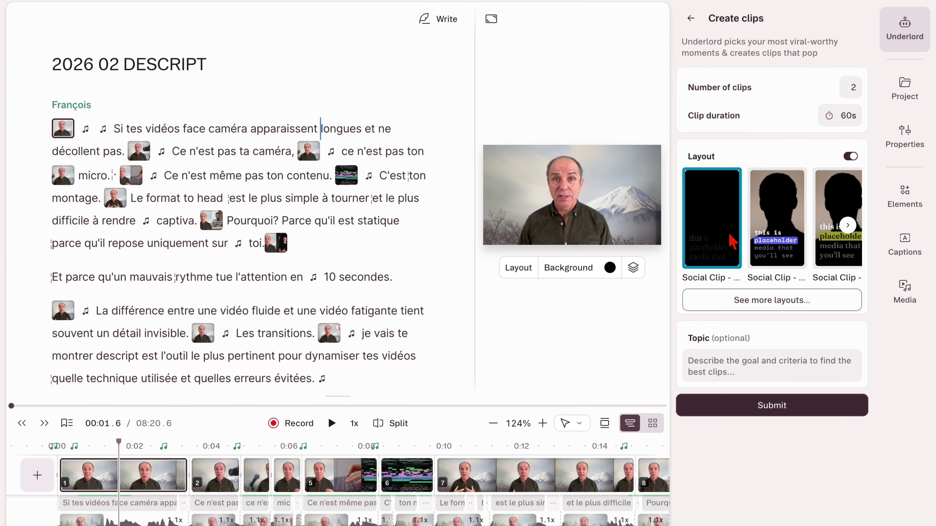
Open the generated CLIP 2 composition from the clips folder.
{"action": "left_click", "coordinate": [704, 367]}
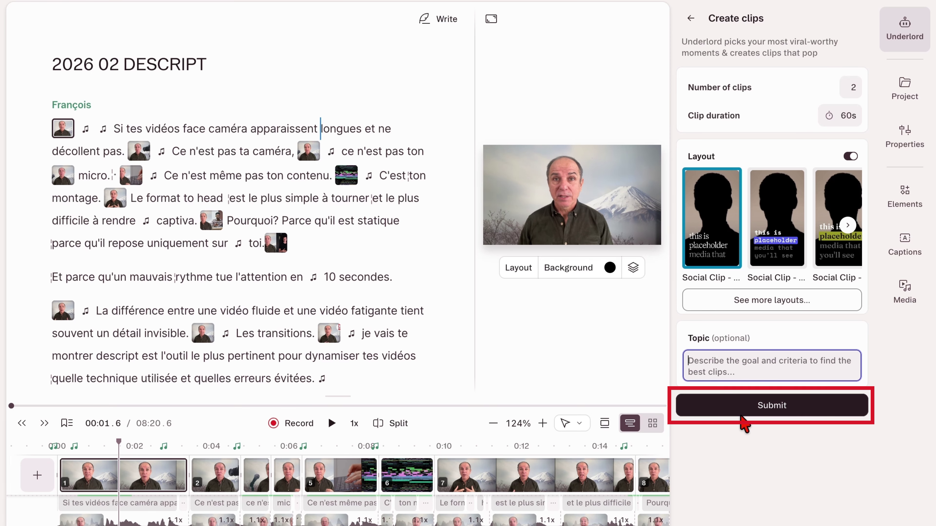
{"action": "left_click", "coordinate": [512, 2]}
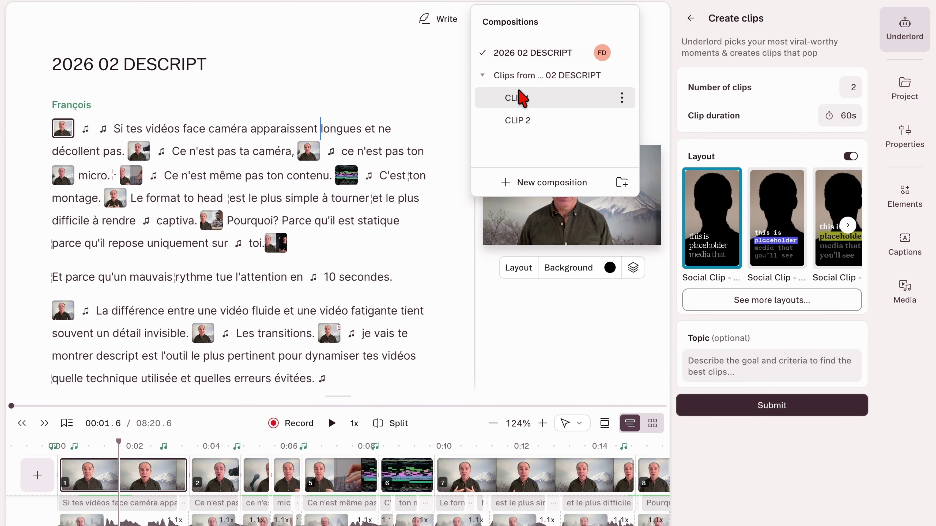
{"action": "left_click", "coordinate": [518, 121]}
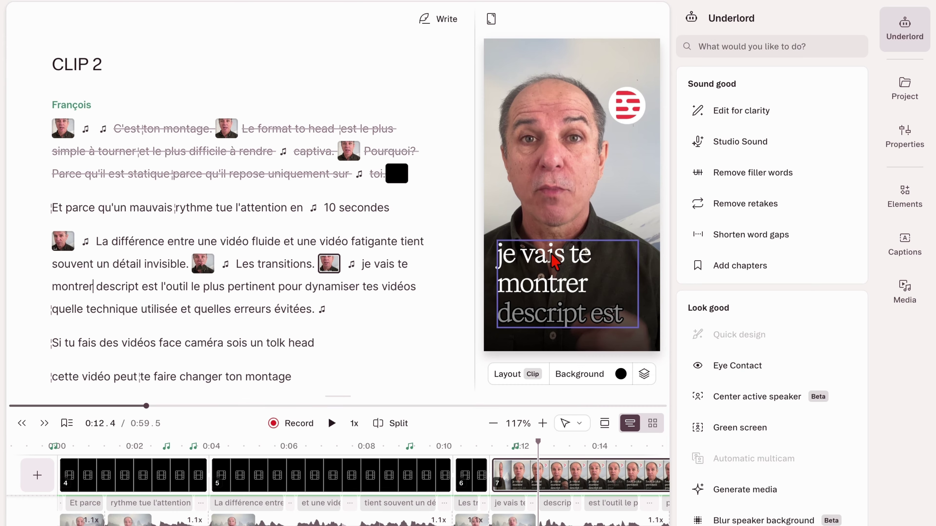
Unlock the speaker video in CLIP 2's current scene, reframe it to fill the vertical frame, and delete the round red-and-white logo.
{"action": "left_click", "coordinate": [557, 180]}
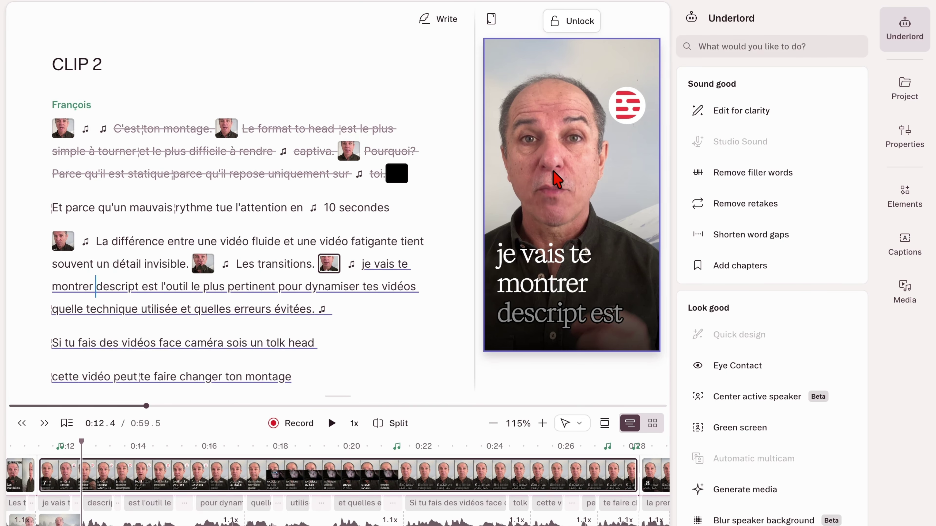
{"action": "left_click", "coordinate": [576, 23]}
{"action": "left_click_drag", "start_coordinate": [562, 189], "coordinate": [584, 192]}
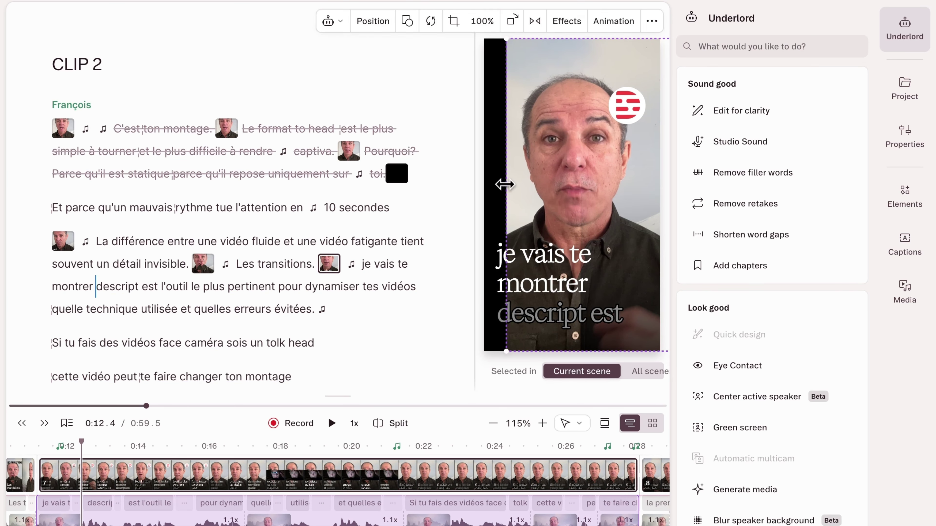
{"action": "left_click_drag", "start_coordinate": [505, 185], "coordinate": [484, 184]}
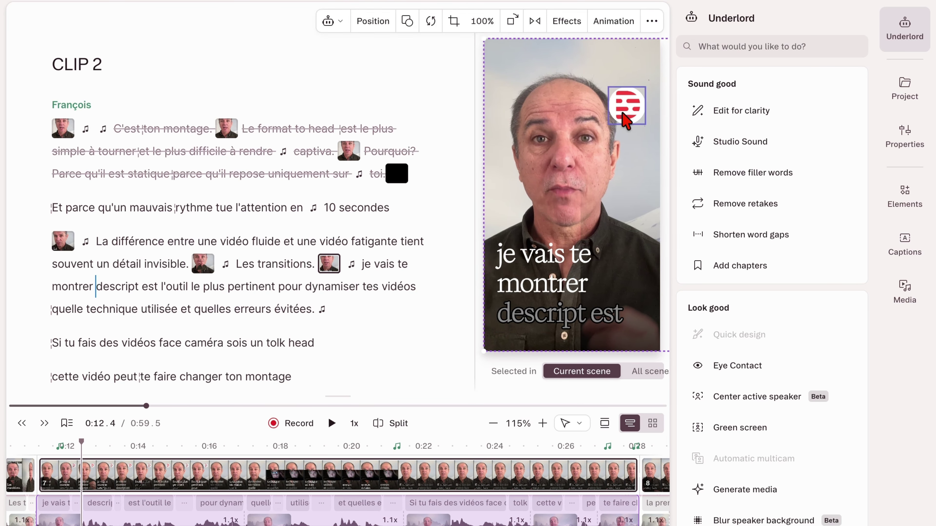
{"action": "left_click", "coordinate": [627, 119]}
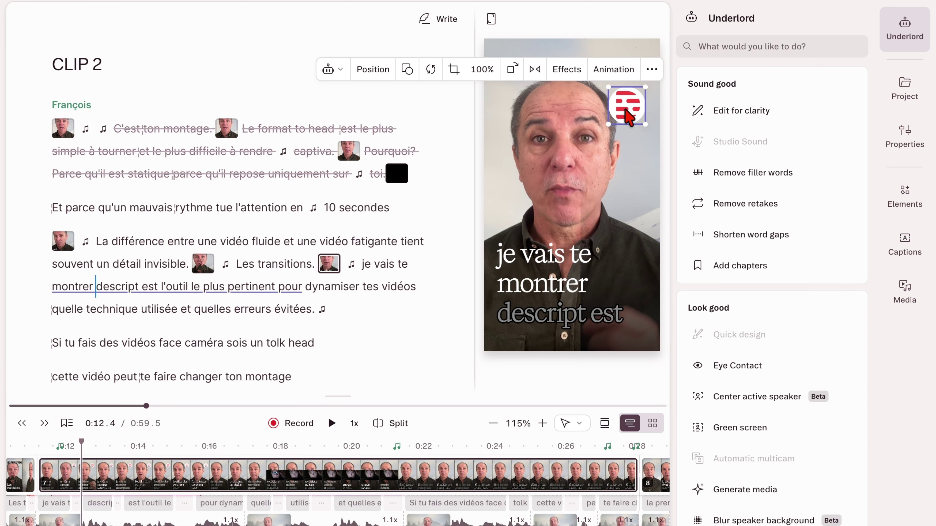
{"action": "key", "text": "Delete"}
Try the Karaoke and Clean styles on the scene's captions and apply the Classic style.
{"action": "left_click", "coordinate": [545, 286]}
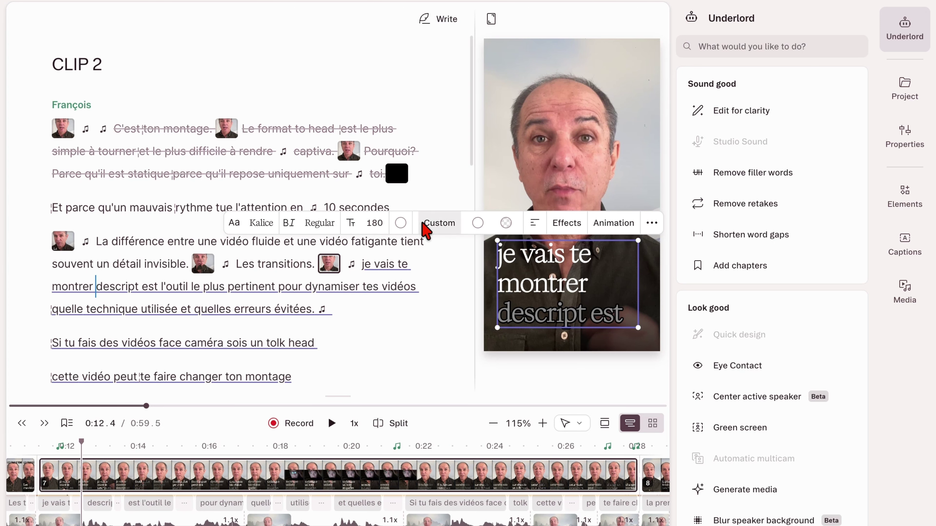
{"action": "left_click", "coordinate": [436, 225]}
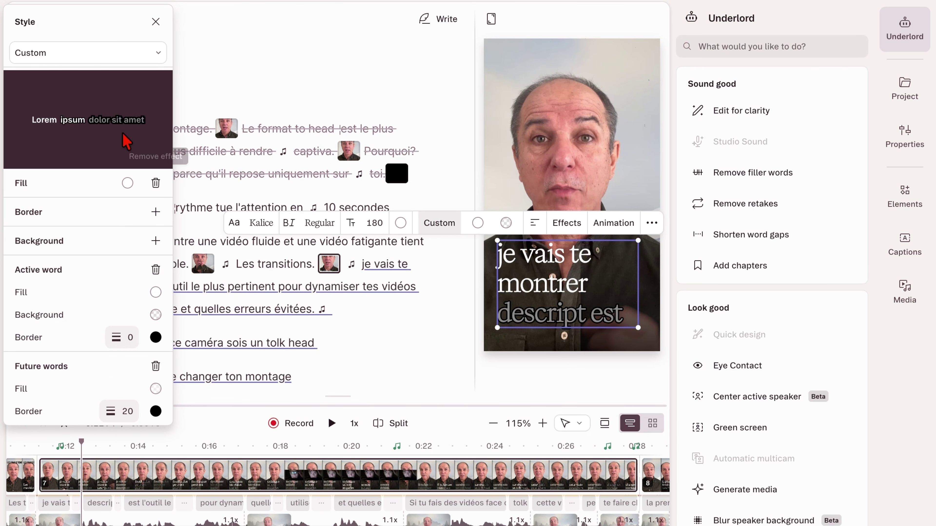
{"action": "left_click", "coordinate": [157, 55]}
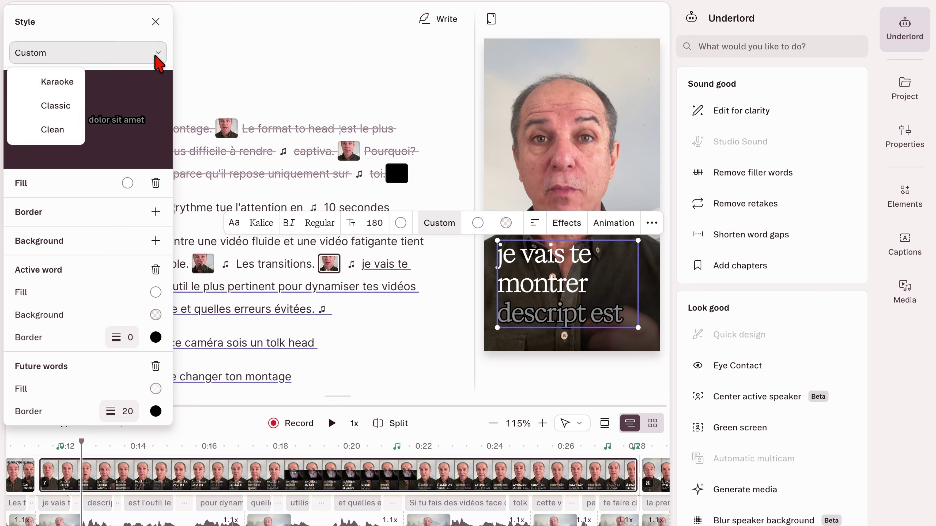
{"action": "left_click", "coordinate": [67, 107]}
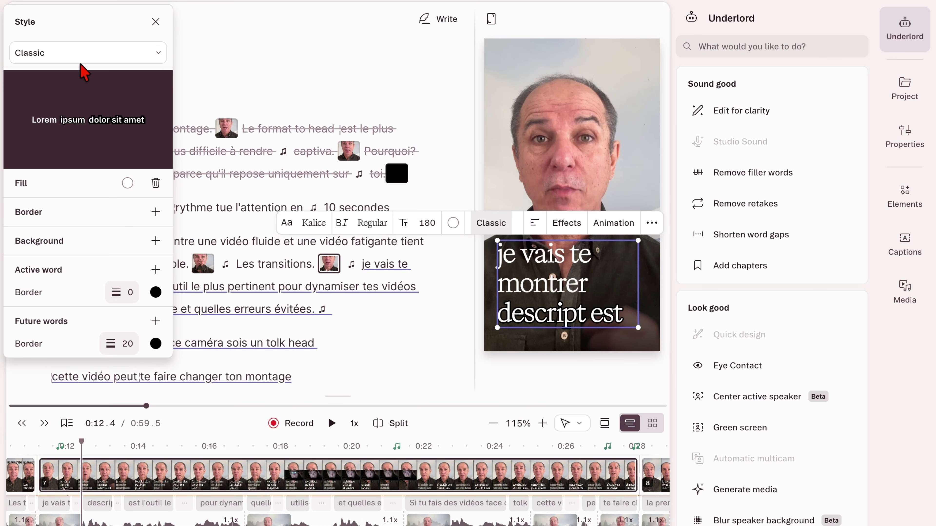
{"action": "left_click", "coordinate": [151, 56]}
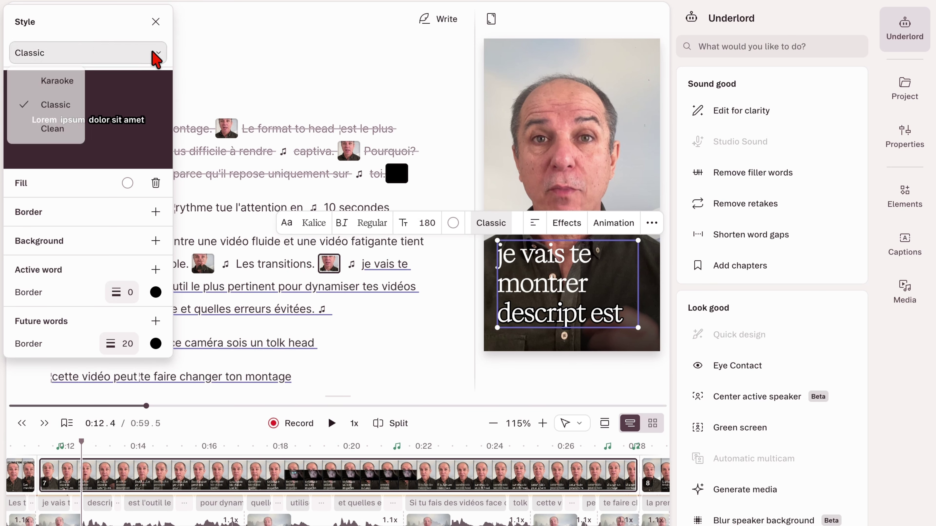
{"action": "left_click", "coordinate": [59, 82]}
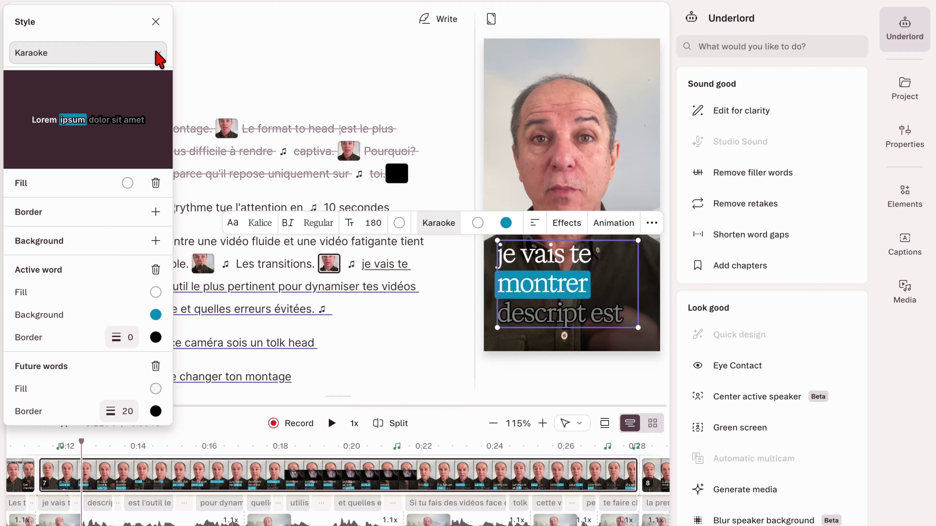
{"action": "left_click", "coordinate": [159, 59]}
{"action": "left_click", "coordinate": [48, 128]}
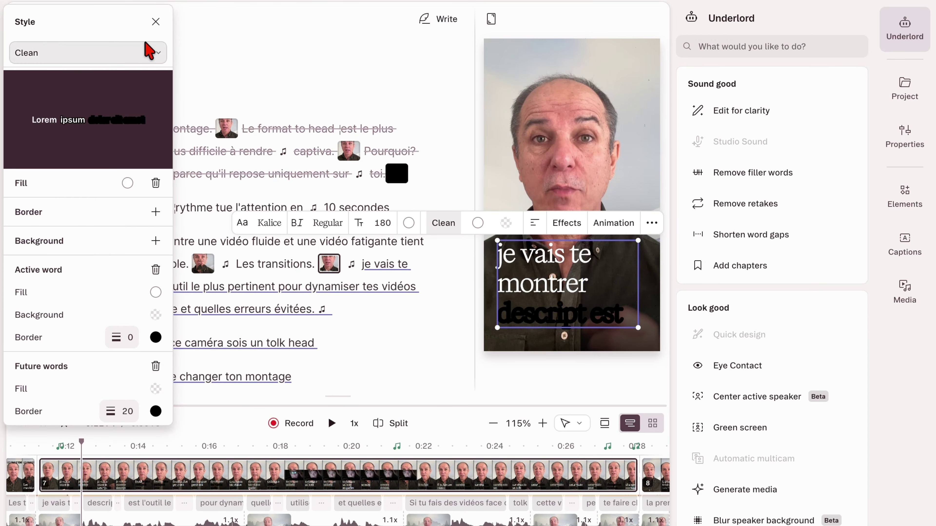
{"action": "left_click", "coordinate": [157, 56]}
{"action": "left_click", "coordinate": [59, 107]}
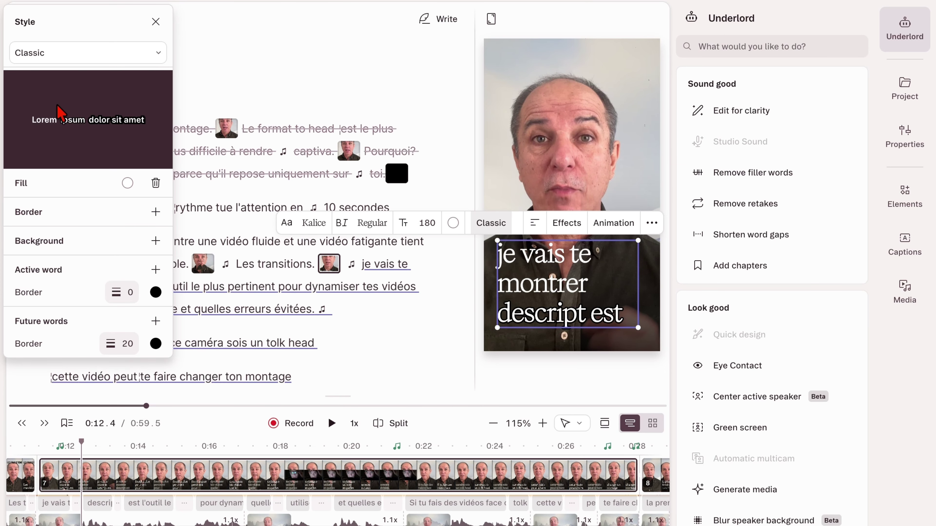
Keep the white caption fill and add a black border with a thickness of 10 to the caption text.
{"action": "left_click", "coordinate": [128, 184]}
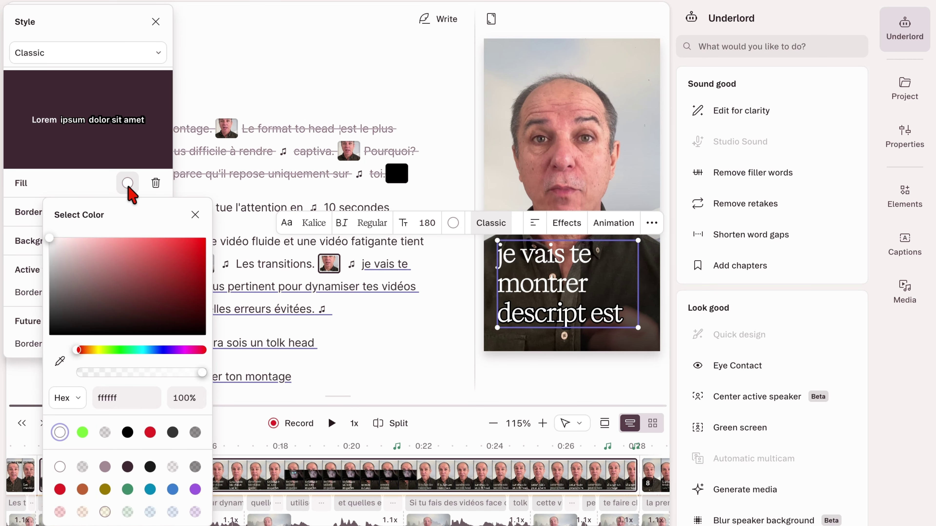
{"action": "left_click", "coordinate": [128, 184]}
{"action": "left_click", "coordinate": [157, 212]}
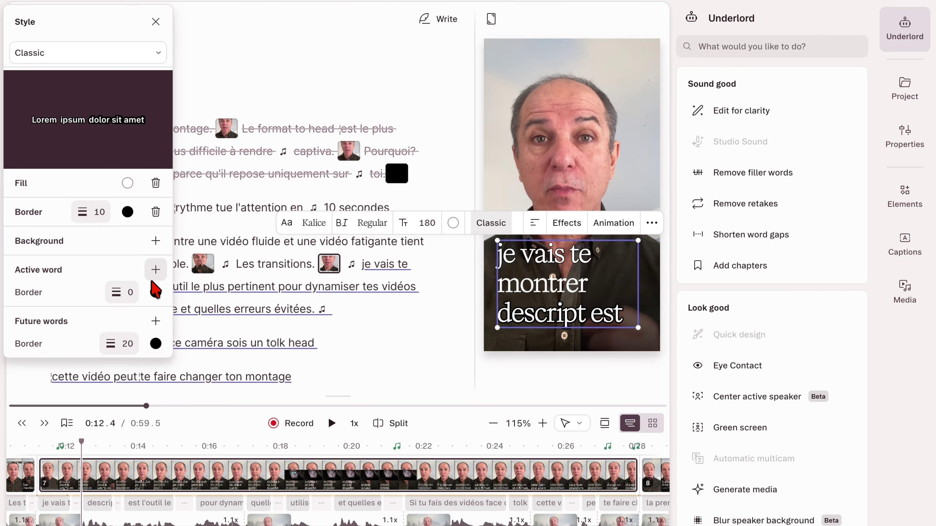
Set the captions' active word border thickness to 15 and its fill to green 78eb3e.
{"action": "left_click", "coordinate": [131, 294]}
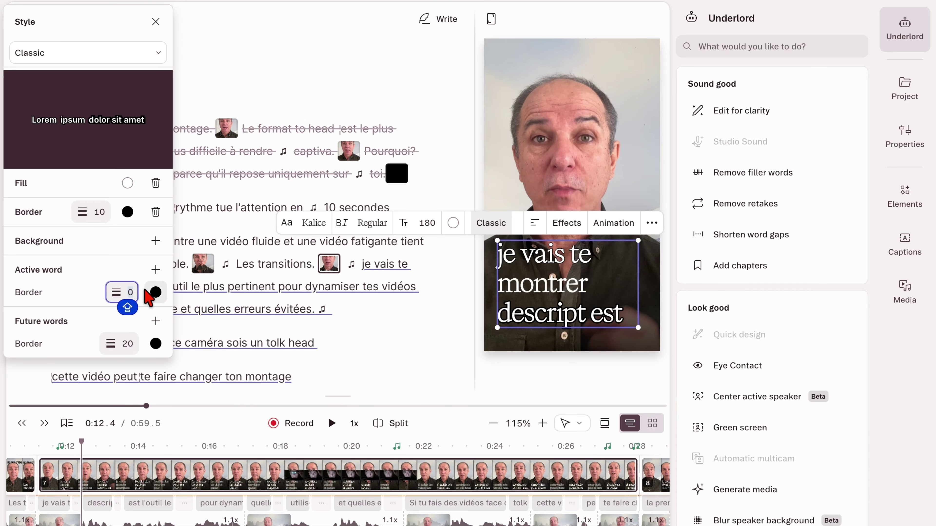
{"action": "type", "text": "15"}
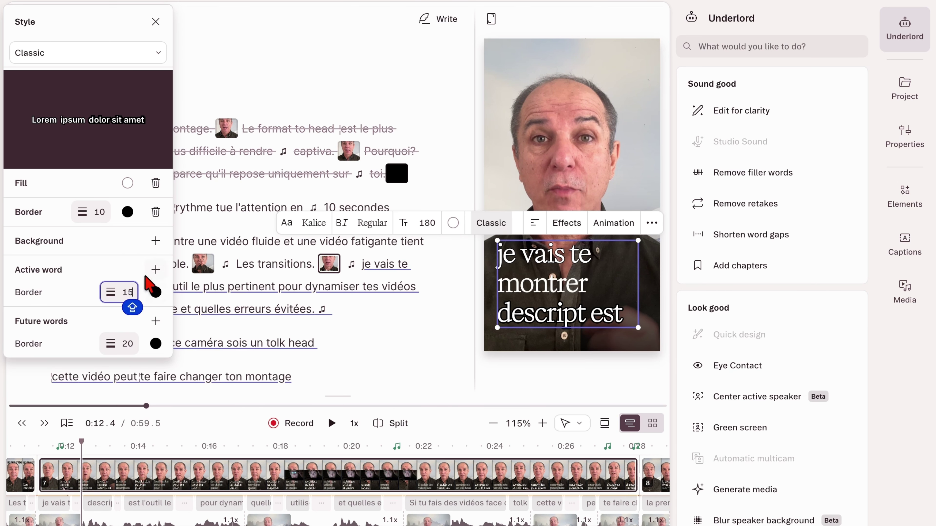
{"action": "key", "text": "Return"}
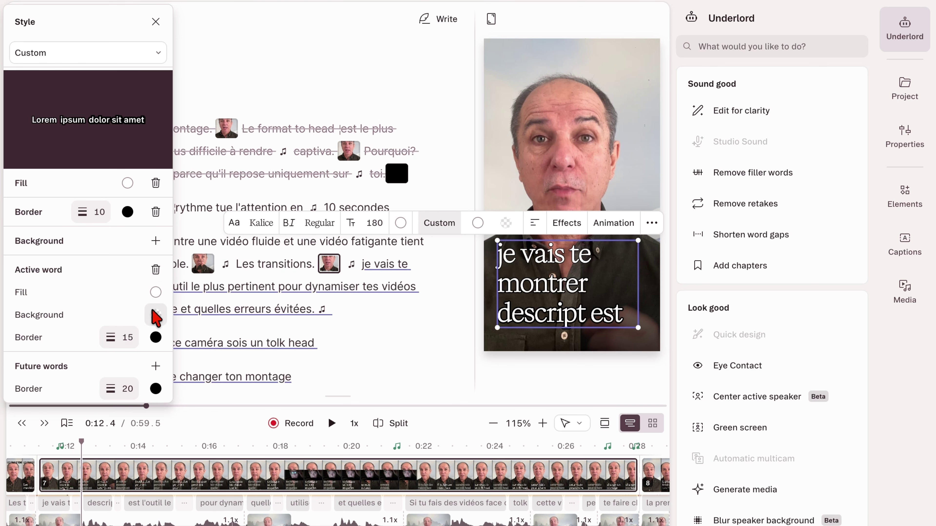
{"action": "left_click", "coordinate": [155, 294]}
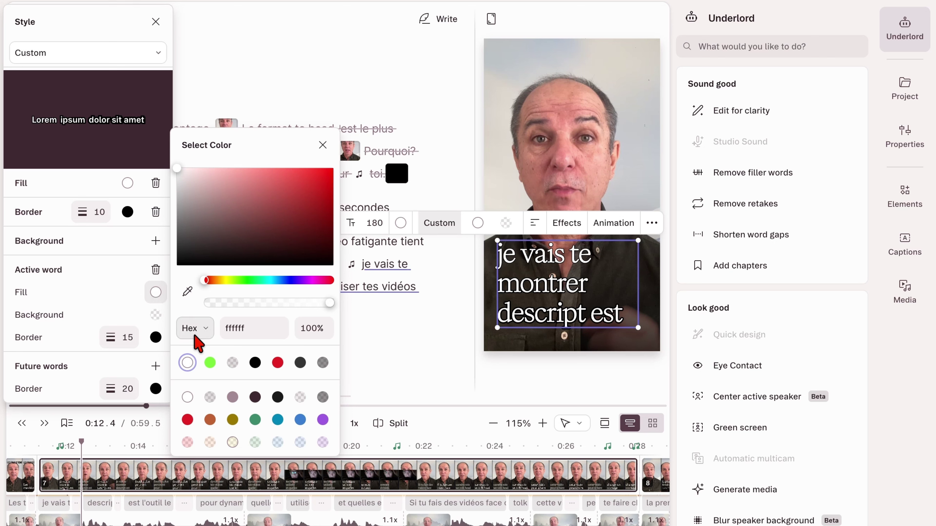
{"action": "left_click", "coordinate": [209, 362]}
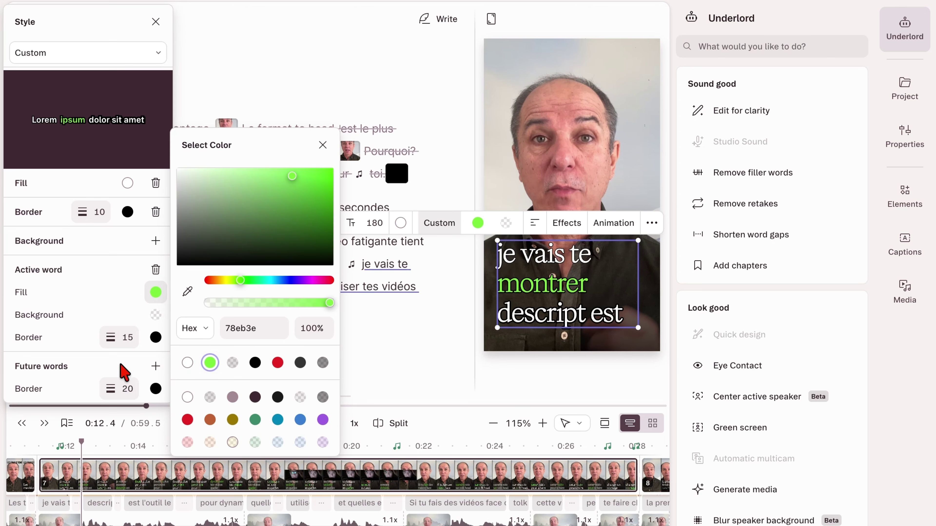
Set the captions' future words border thickness to 10 and their fill to white ffffff.
{"action": "left_click", "coordinate": [126, 389]}
{"action": "type", "text": "10"}
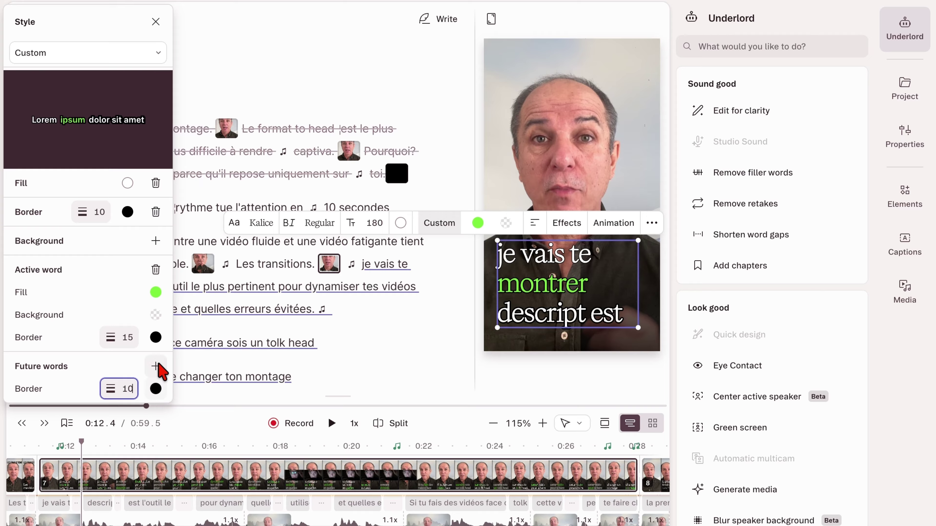
{"action": "left_click", "coordinate": [154, 366]}
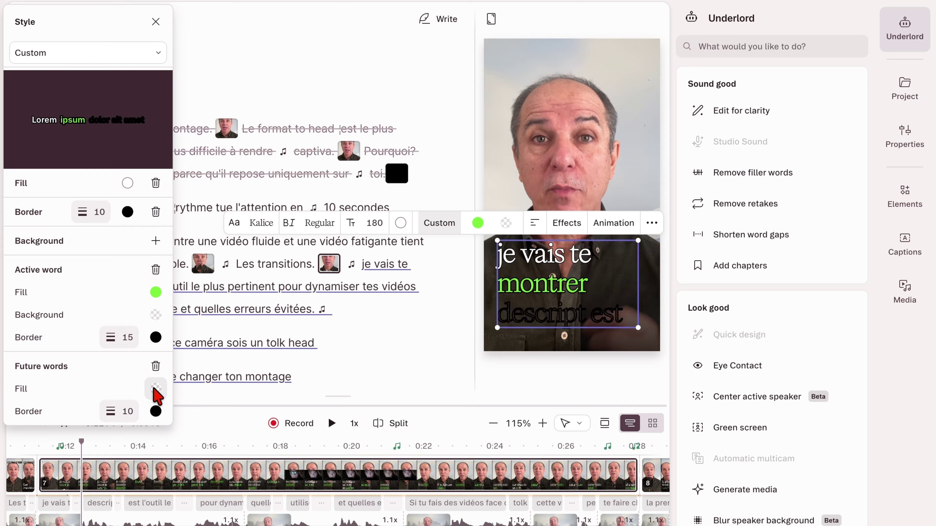
{"action": "left_click", "coordinate": [156, 390]}
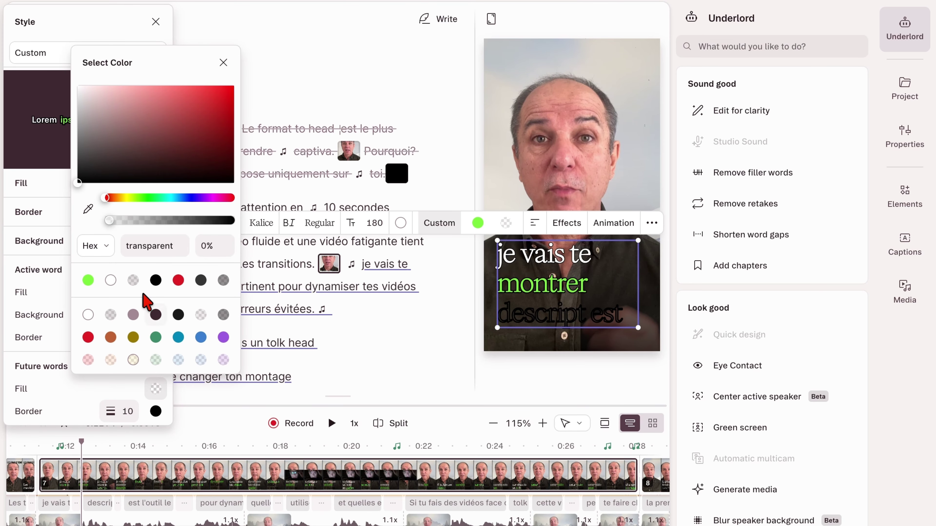
{"action": "left_click", "coordinate": [110, 281]}
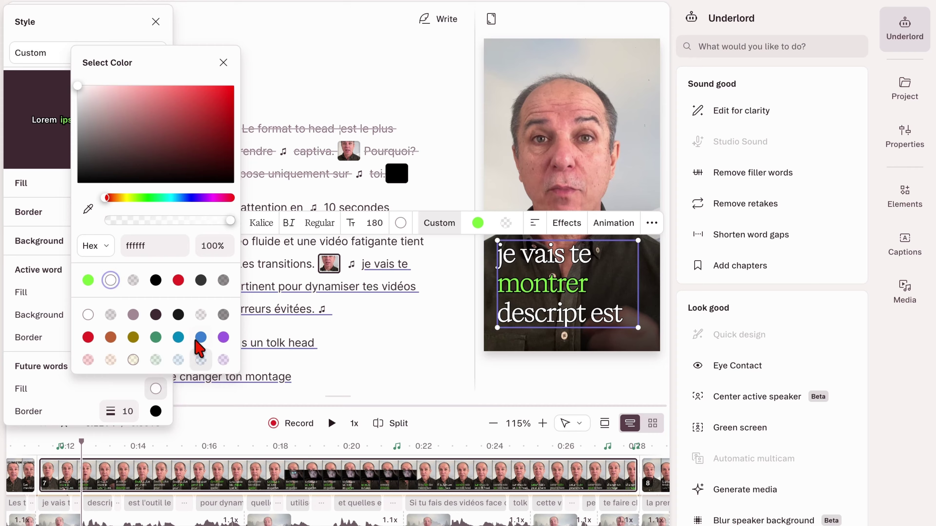
{"action": "left_click", "coordinate": [223, 63]}
{"action": "key", "text": "Escape"}
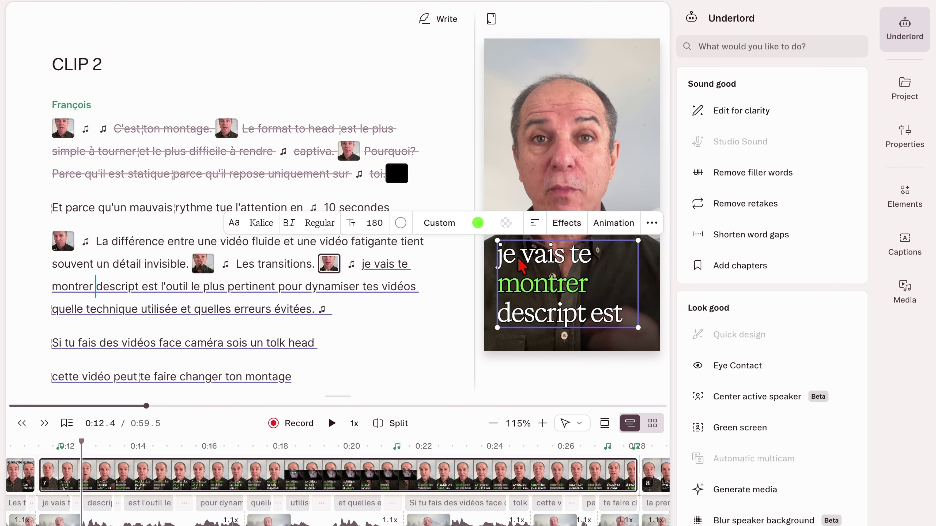
Set the caption text to the Roboto font in Bold at size 130.
{"action": "left_click", "coordinate": [263, 224]}
{"action": "scroll", "coordinate": [199, 406], "scroll_direction": "down", "scroll_amount": 5}
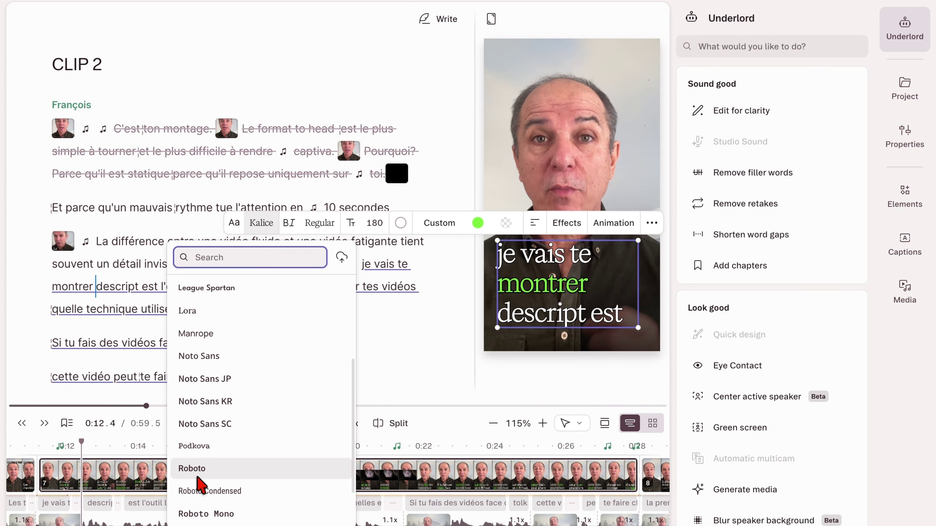
{"action": "left_click", "coordinate": [204, 488]}
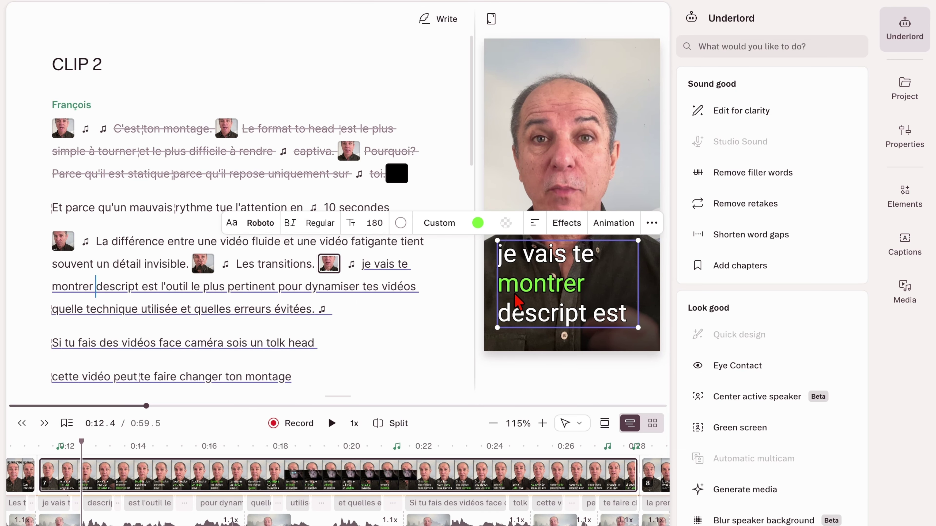
{"action": "left_click", "coordinate": [320, 223]}
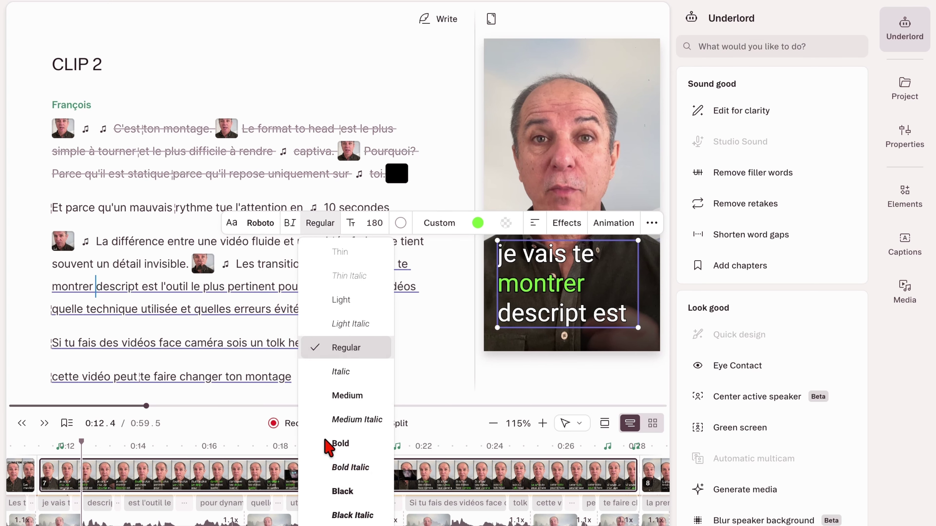
{"action": "left_click", "coordinate": [340, 446]}
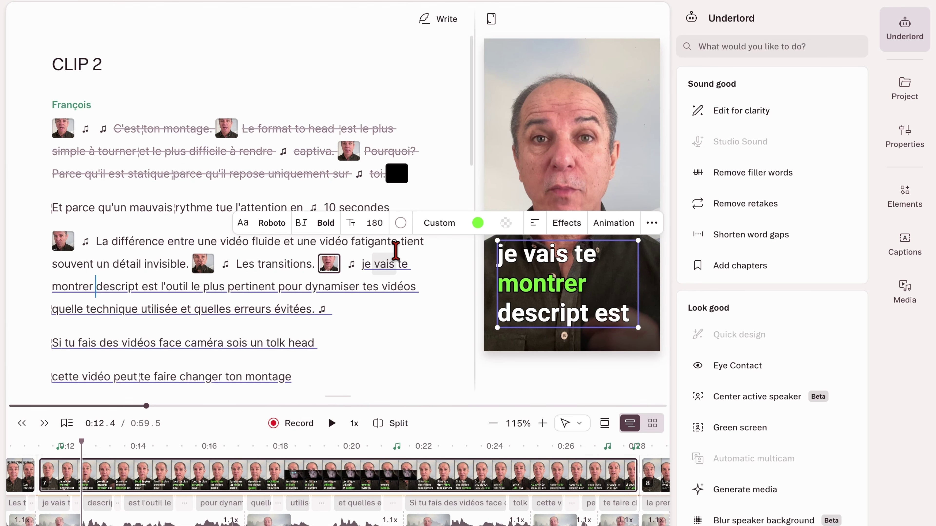
{"action": "left_click", "coordinate": [383, 226]}
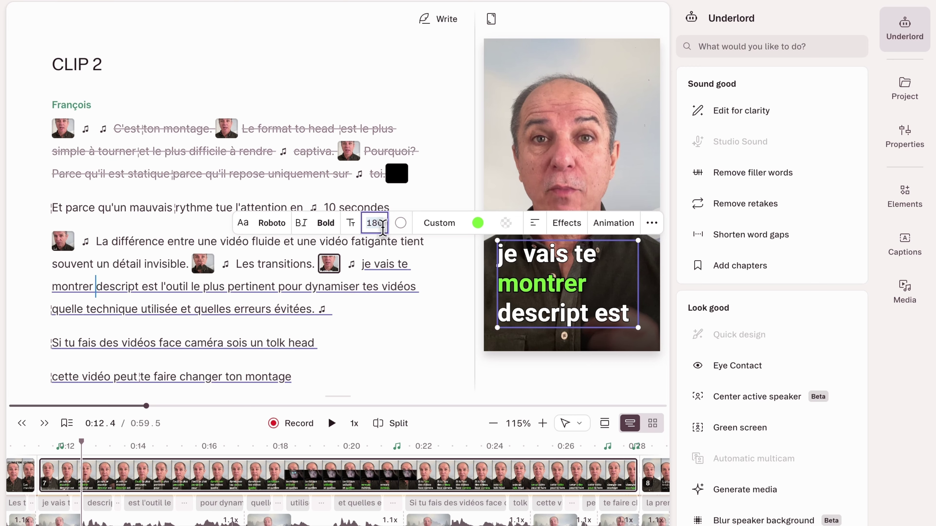
{"action": "type", "text": "130"}
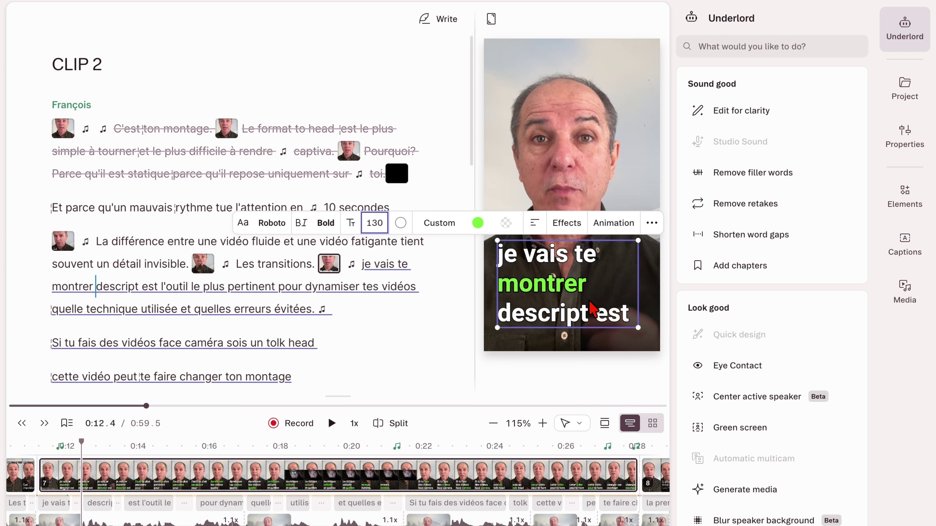
{"action": "left_click", "coordinate": [576, 298]}
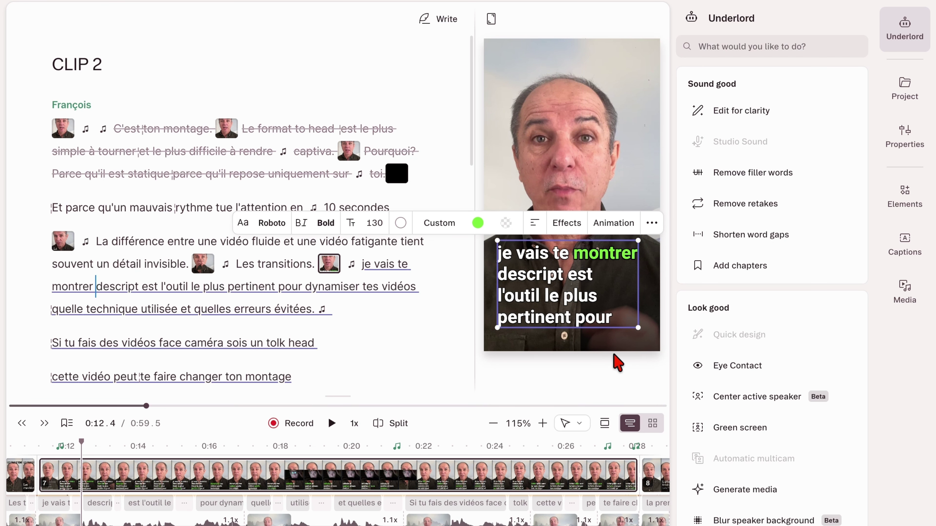
Shrink the caption box to two text lines, about 1728 by 621, and place it centred horizontally at about Y 2876.
{"action": "left_click", "coordinate": [579, 329]}
{"action": "left_click_drag", "start_coordinate": [580, 328], "coordinate": [600, 287]}
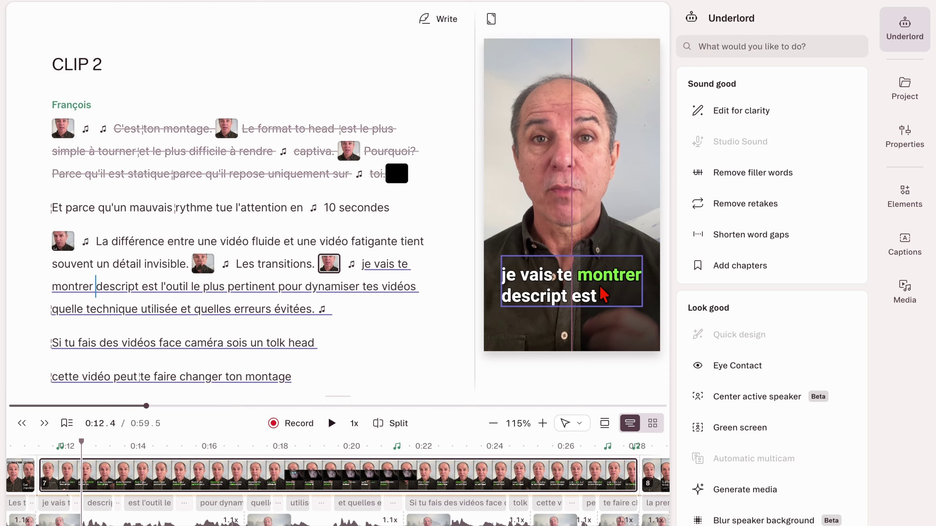
{"action": "left_click_drag", "start_coordinate": [601, 287], "coordinate": [600, 286]}
{"action": "left_click_drag", "start_coordinate": [601, 241], "coordinate": [600, 288]}
Cycle through the caption text alignments and keep the text centre-aligned.
{"action": "left_click", "coordinate": [533, 231]}
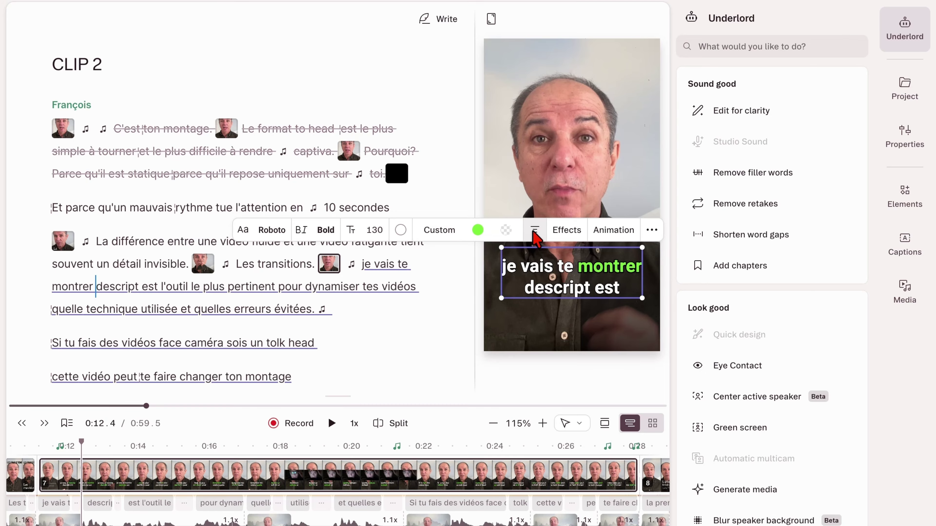
{"action": "left_click", "coordinate": [533, 231]}
{"action": "left_click", "coordinate": [534, 231]}
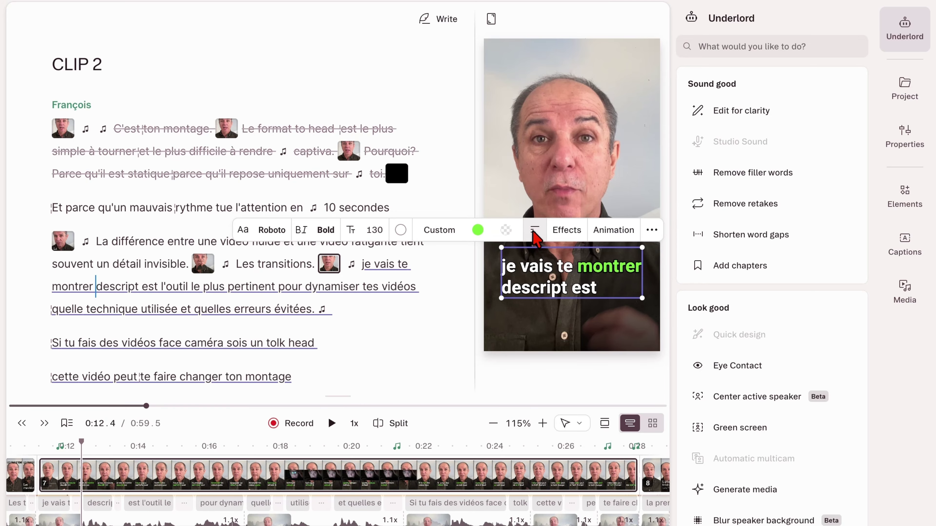
{"action": "left_click", "coordinate": [534, 232]}
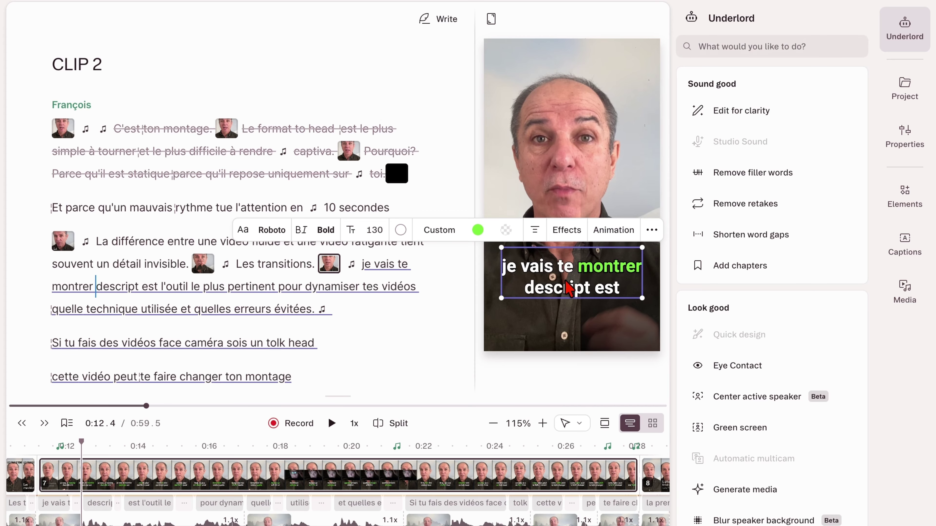
Play the scene from "je vais te montrer" and check the styled captions at different words.
{"action": "left_click", "coordinate": [366, 265]}
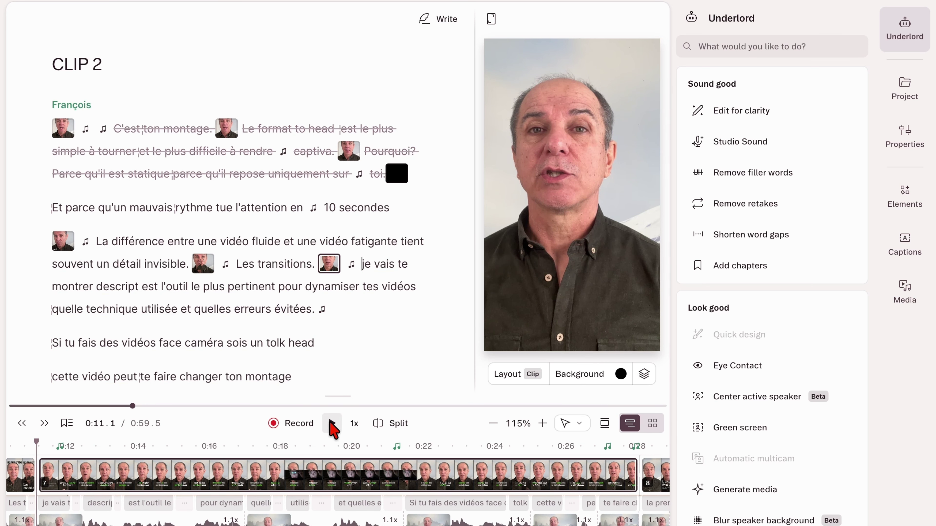
{"action": "left_click", "coordinate": [331, 424]}
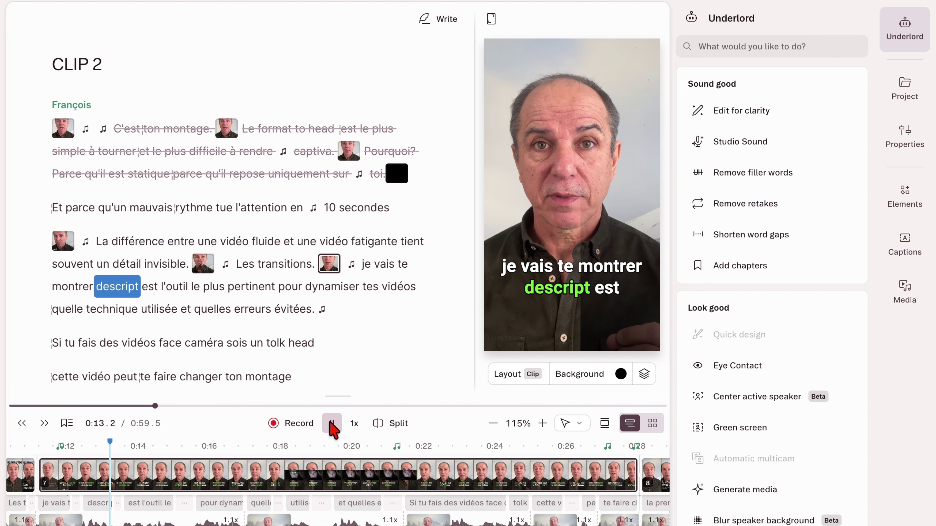
{"action": "left_click", "coordinate": [331, 424]}
{"action": "left_click", "coordinate": [380, 265]}
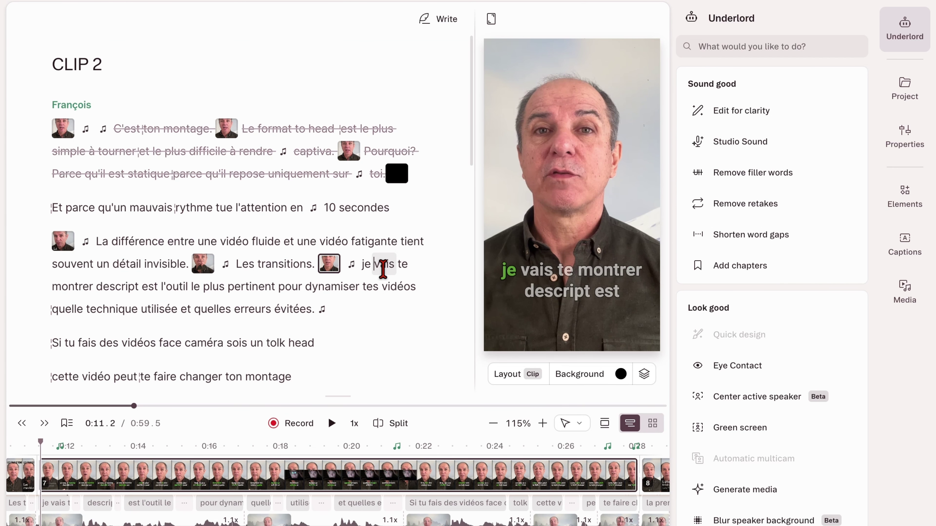
{"action": "left_click", "coordinate": [204, 287]}
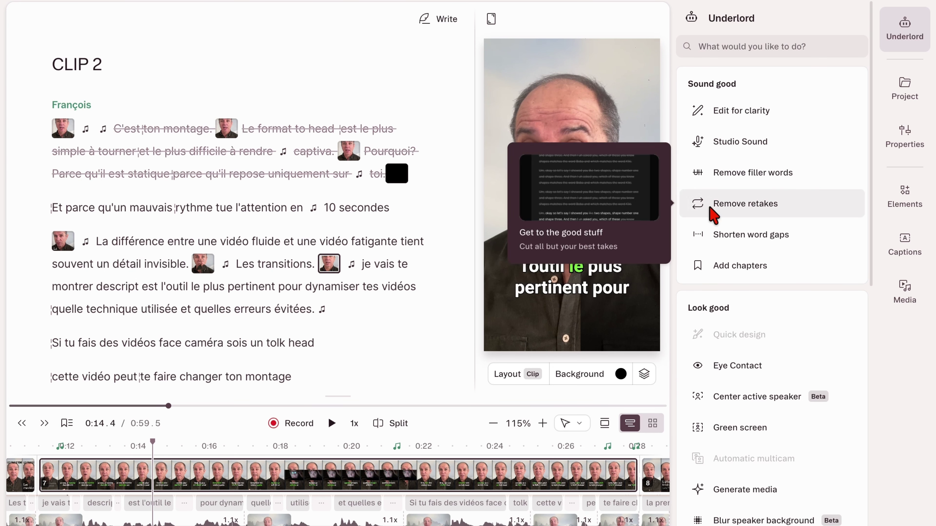
Change the case of the scene's caption text to all uppercase.
{"action": "left_click", "coordinate": [903, 141]}
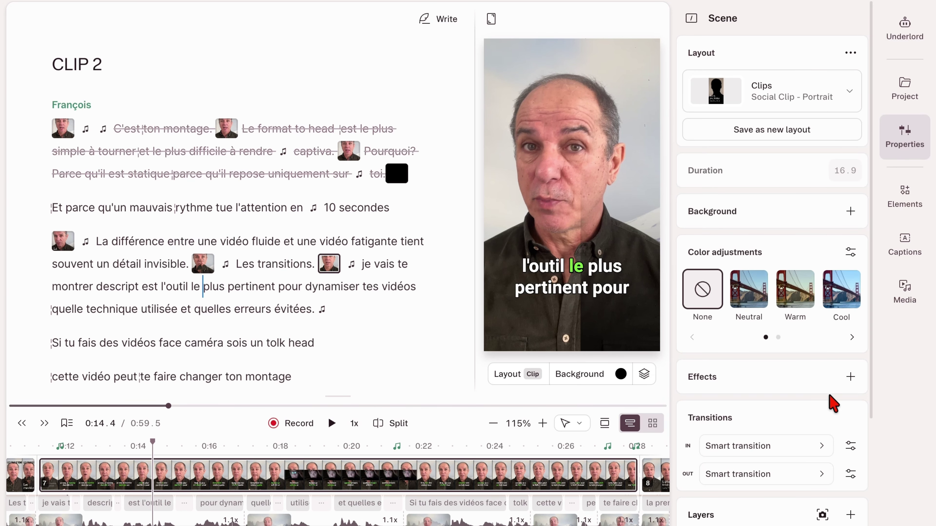
{"action": "scroll", "coordinate": [832, 402], "scroll_direction": "down", "scroll_amount": 3}
{"action": "left_click", "coordinate": [589, 282]}
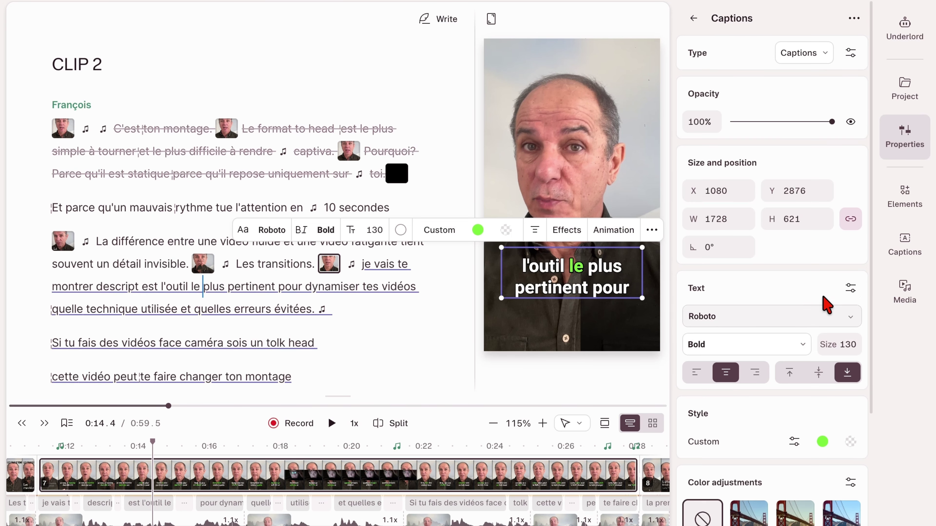
{"action": "left_click", "coordinate": [850, 288]}
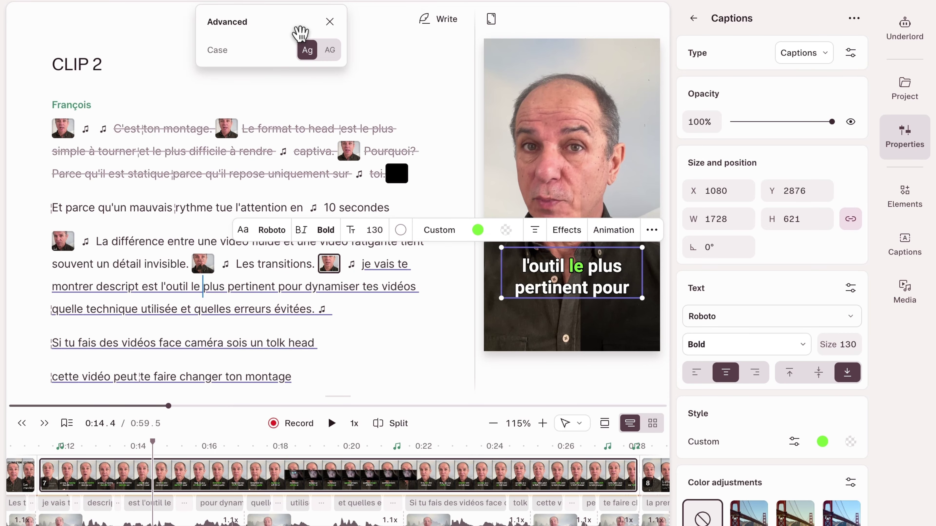
{"action": "left_click_drag", "start_coordinate": [369, 37], "coordinate": [384, 84]}
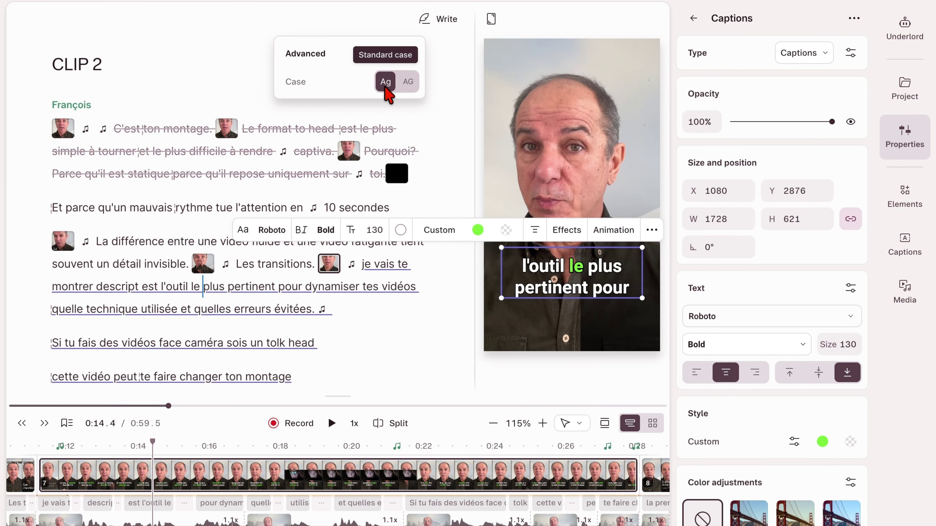
{"action": "left_click", "coordinate": [408, 82]}
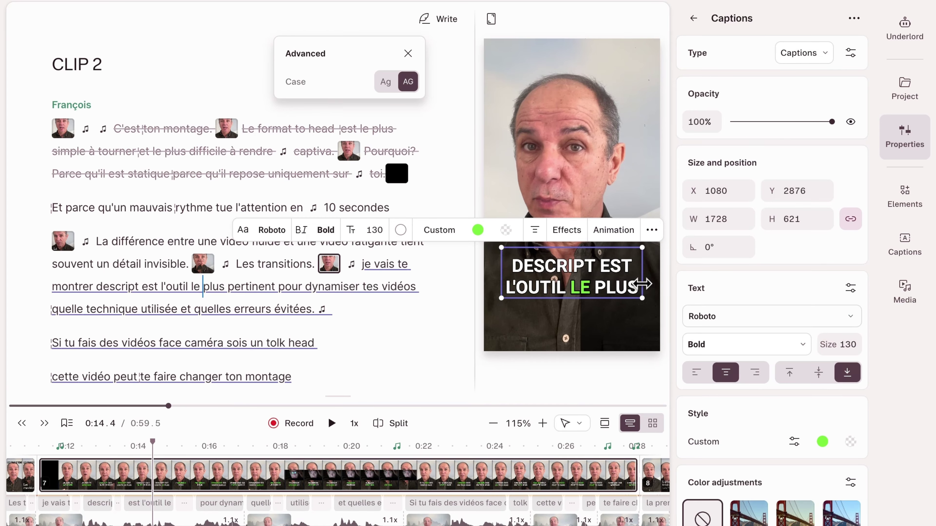
Delete the surprised man stock video overlaid on the speaker at the word "évitées".
{"action": "left_click", "coordinate": [305, 309]}
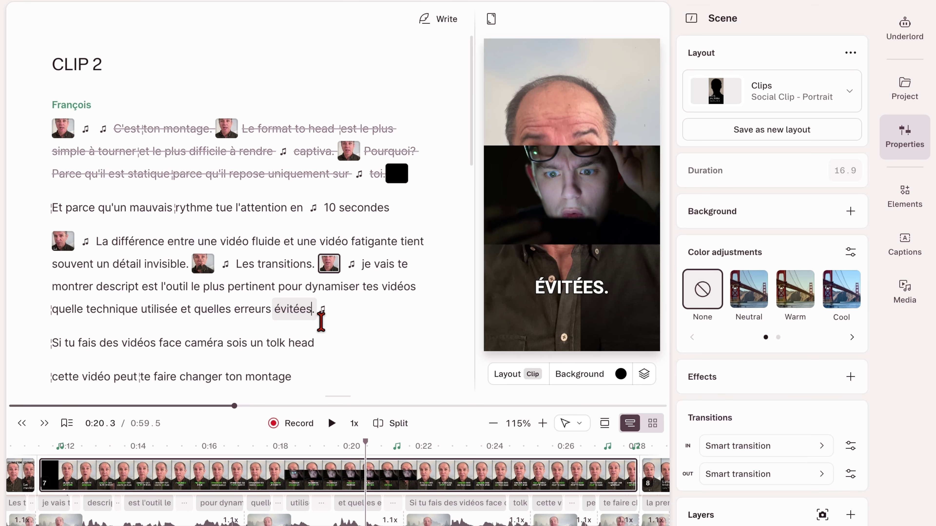
{"action": "left_click", "coordinate": [552, 201]}
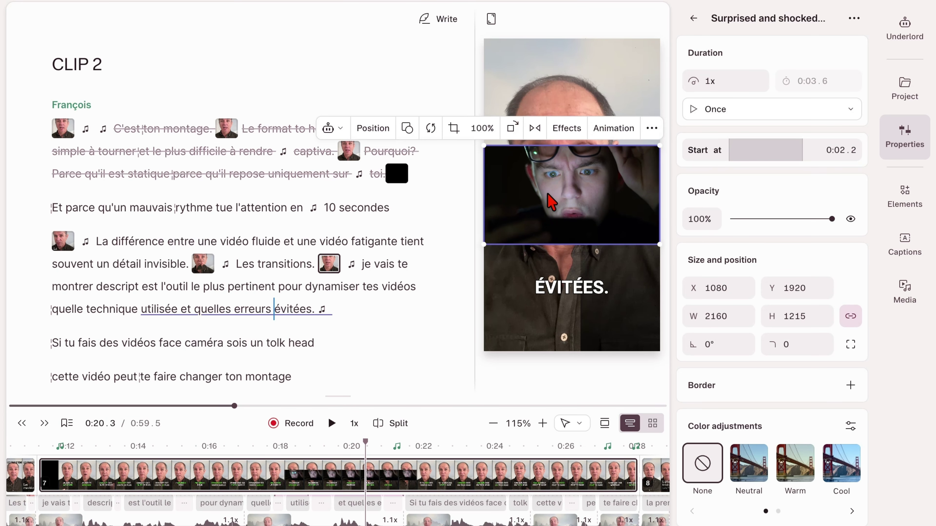
{"action": "key", "text": "Delete"}
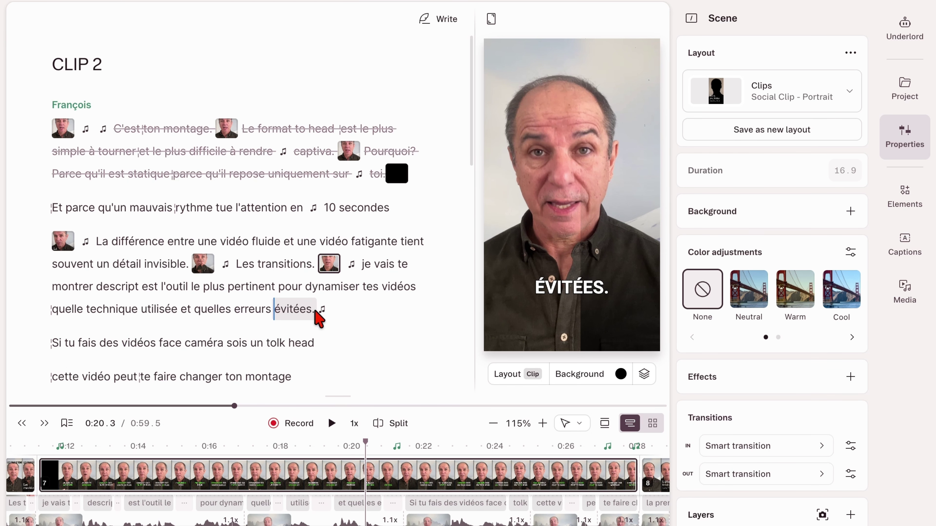
Correct the script word after "quelles erreurs" to "évitées" without the full stop.
{"action": "scroll", "coordinate": [313, 310], "scroll_direction": "down", "scroll_amount": 2}
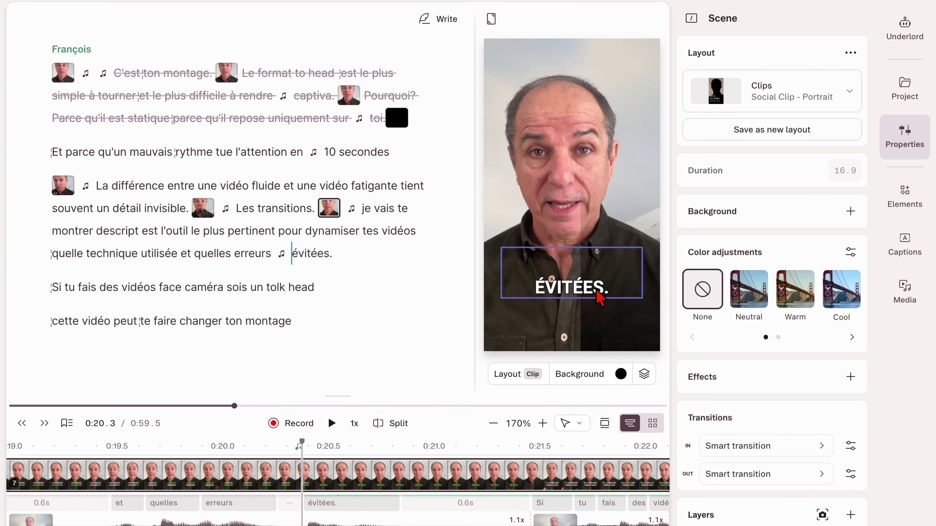
{"action": "left_click_drag", "start_coordinate": [339, 258], "coordinate": [309, 256]}
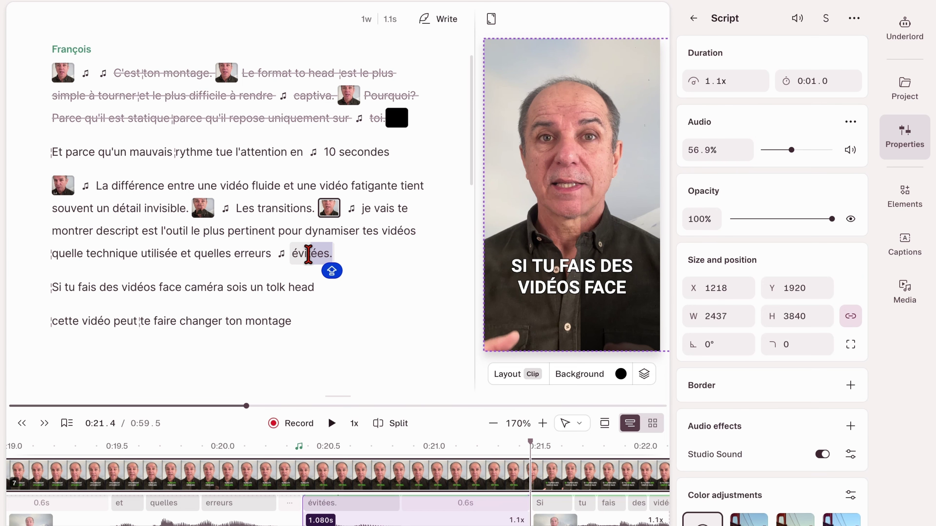
{"action": "left_click", "coordinate": [305, 254]}
{"action": "left_click", "coordinate": [574, 296]}
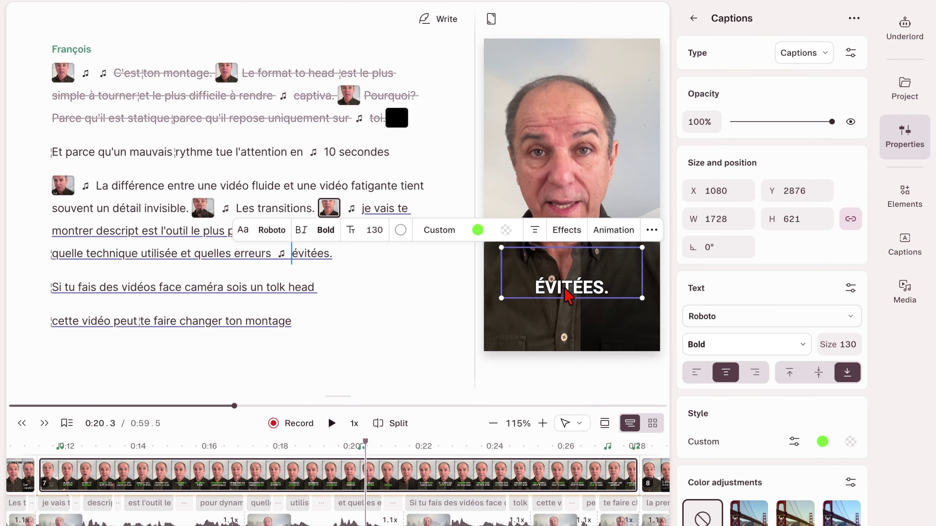
{"action": "left_click_drag", "start_coordinate": [338, 256], "coordinate": [305, 258]}
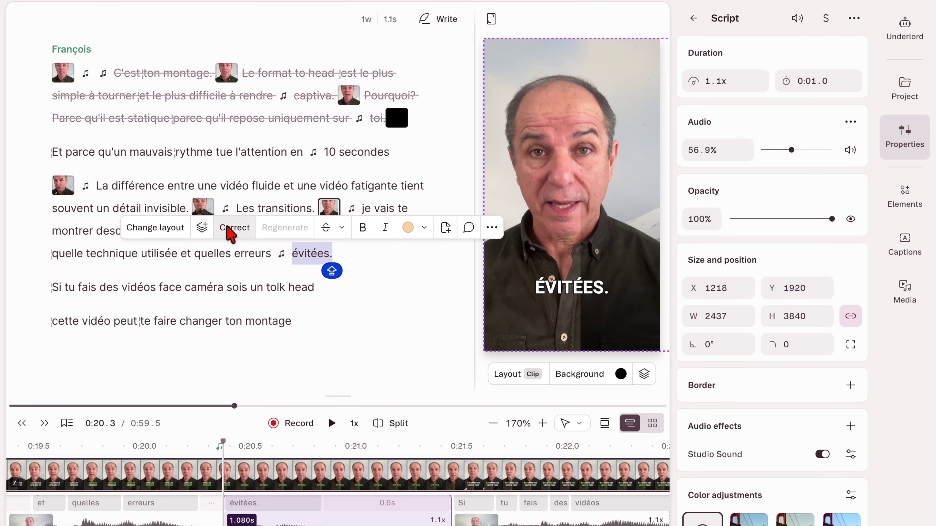
{"action": "left_click", "coordinate": [230, 227]}
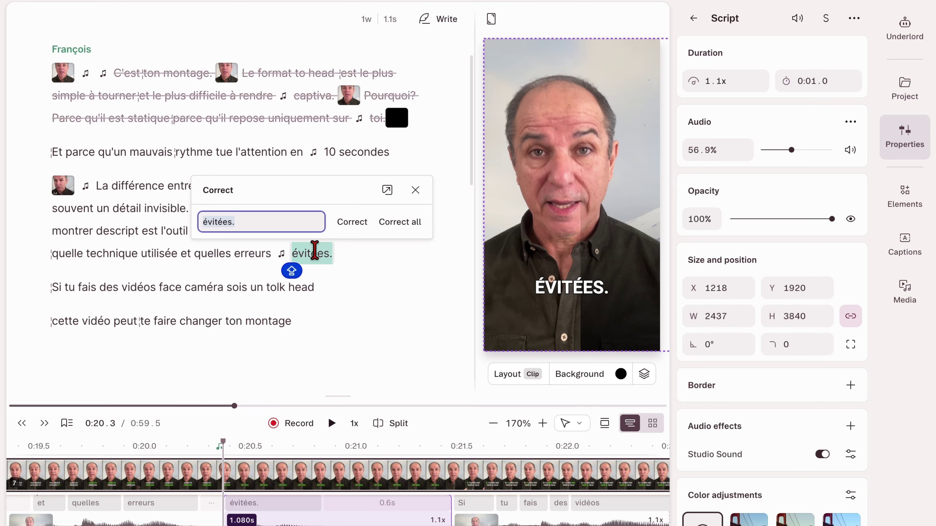
{"action": "left_click", "coordinate": [232, 226]}
{"action": "key", "text": "BackSpace"}
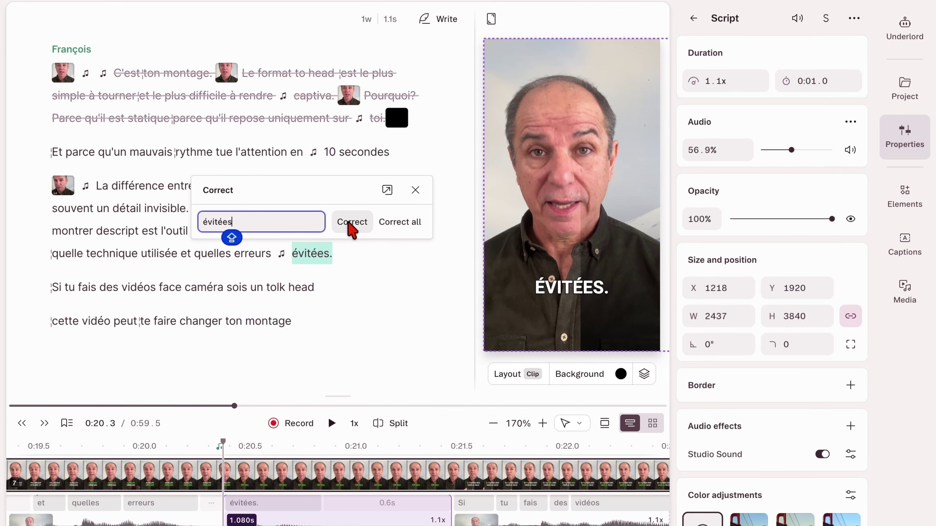
{"action": "left_click", "coordinate": [349, 223]}
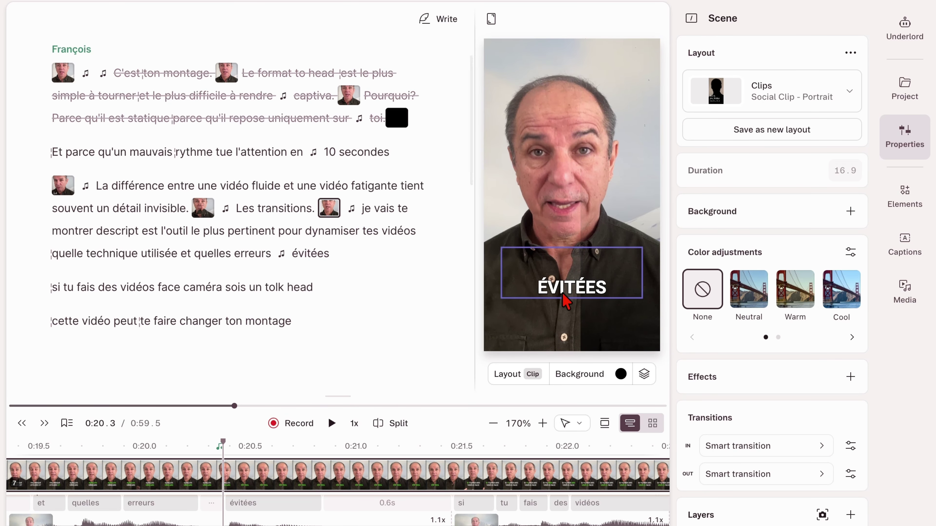
Play the scene from "descript est l'outil" and check the uppercase captions on the speaker.
{"action": "left_click", "coordinate": [110, 253]}
{"action": "left_click", "coordinate": [115, 233]}
{"action": "left_click", "coordinate": [332, 423]}
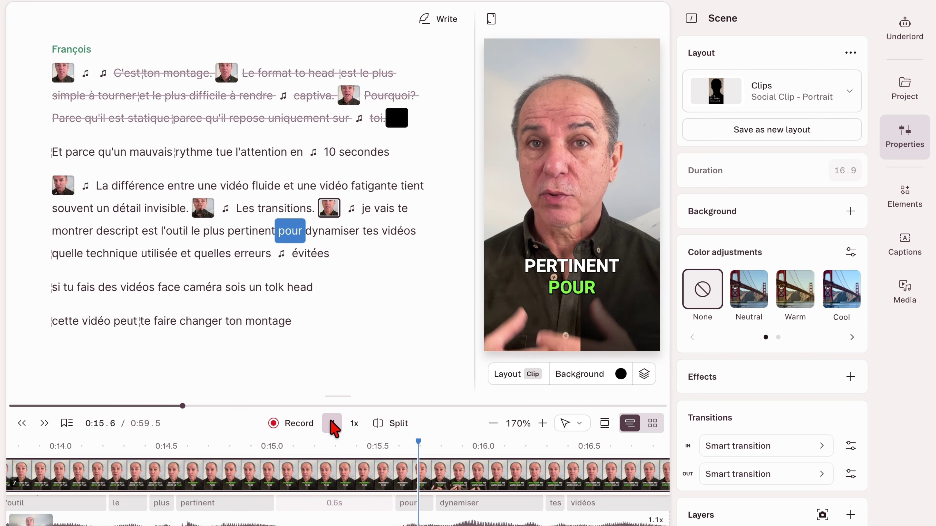
{"action": "left_click", "coordinate": [332, 423]}
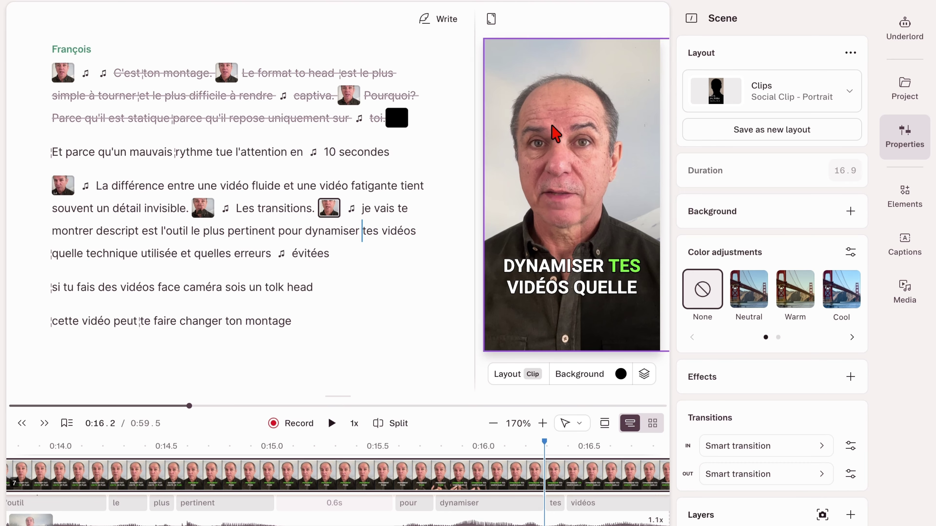
{"action": "left_click", "coordinate": [564, 291]}
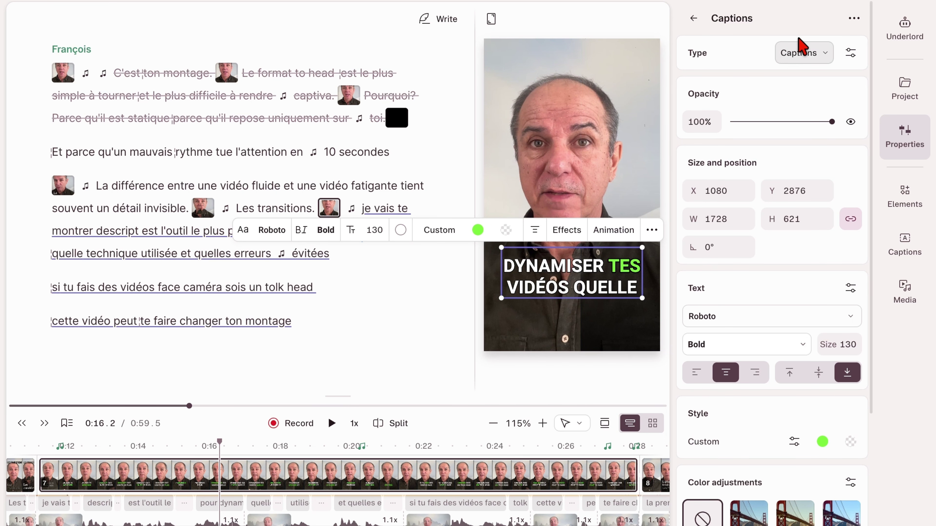
Open the video export settings for CLIP 2, choose 4K resolution and switch the destination to Local export.
{"action": "left_click", "coordinate": [879, 2]}
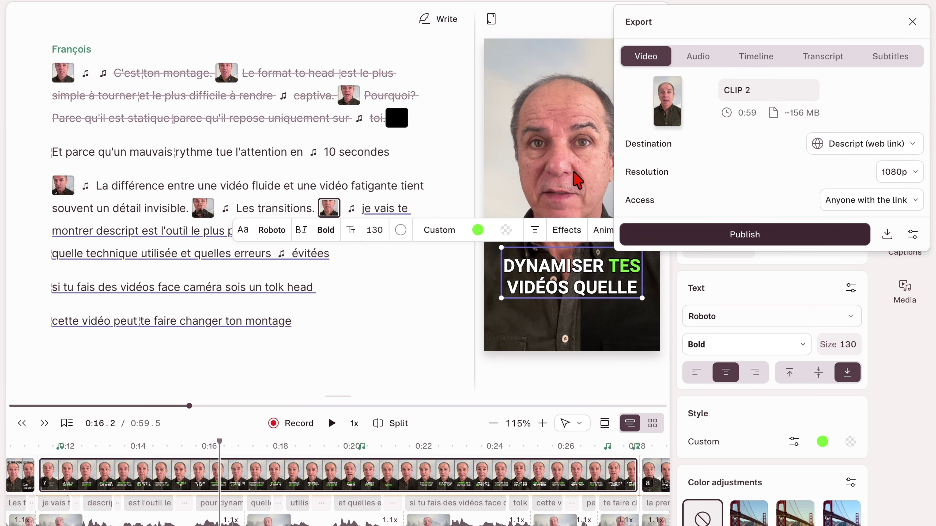
{"action": "left_click", "coordinate": [899, 171]}
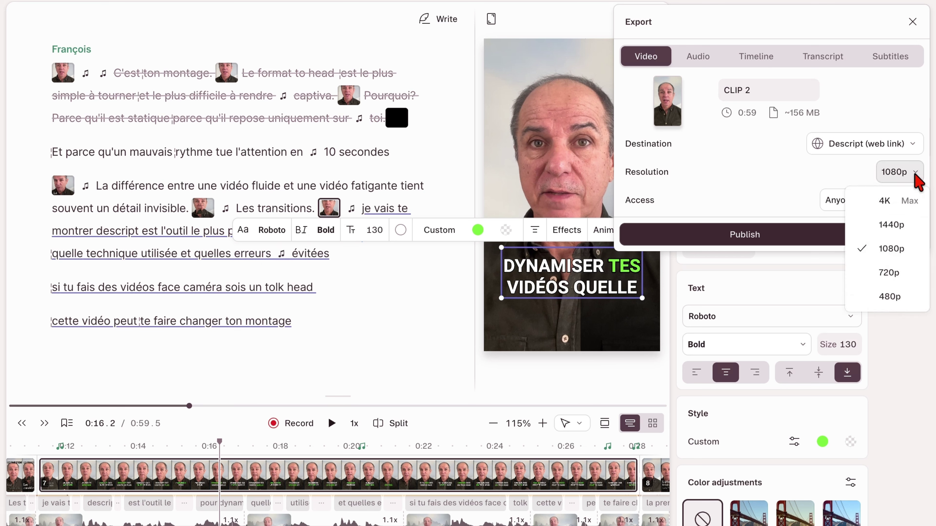
{"action": "left_click", "coordinate": [901, 205]}
{"action": "left_click", "coordinate": [912, 234]}
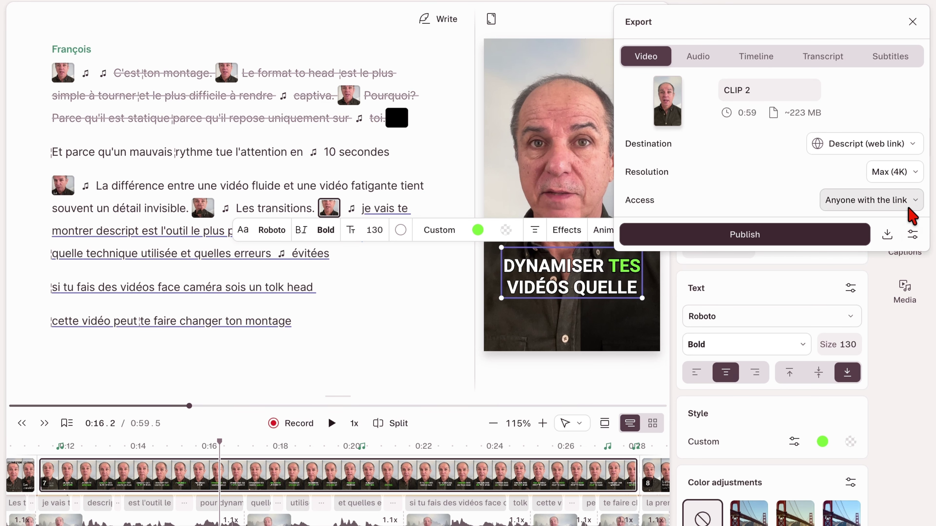
{"action": "left_click", "coordinate": [913, 144]}
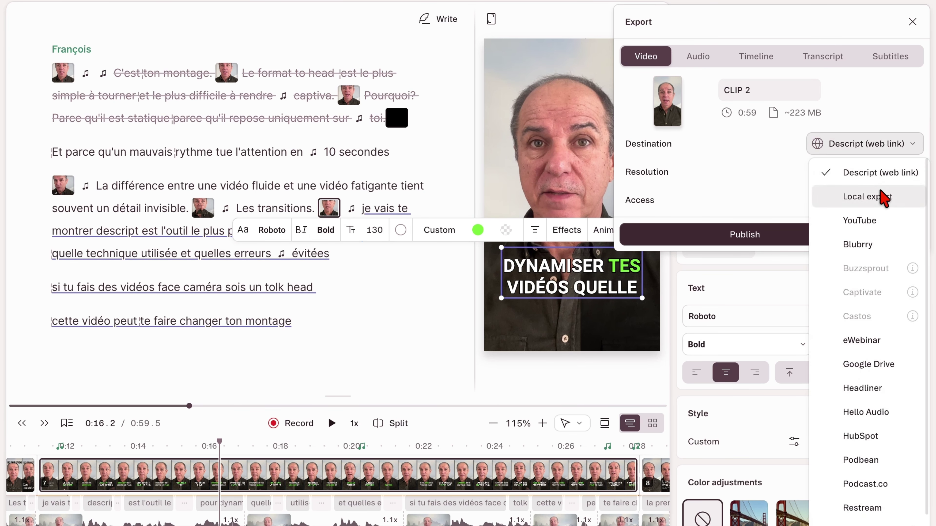
{"action": "left_click", "coordinate": [881, 197]}
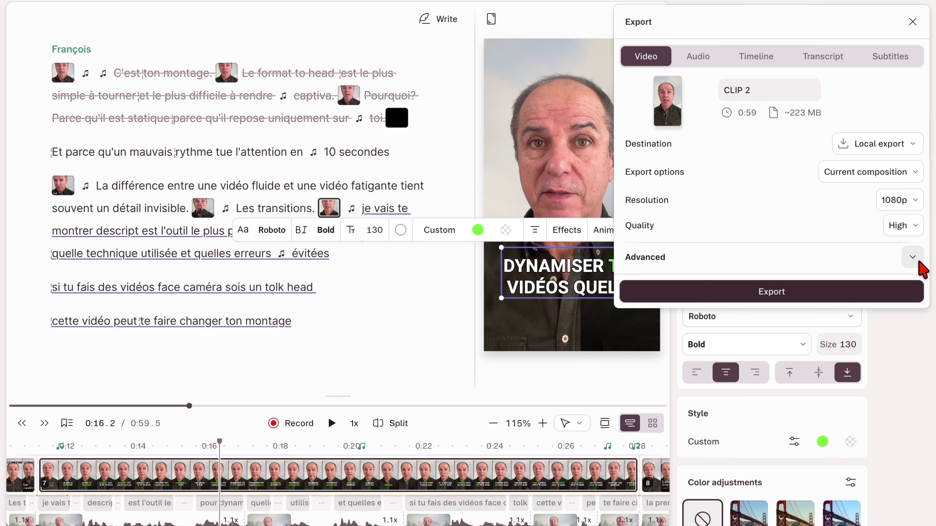
Examine the quality, advanced and audio options of the local export, and close the export settings without exporting.
{"action": "left_click", "coordinate": [915, 229]}
{"action": "left_click", "coordinate": [914, 254]}
{"action": "left_click", "coordinate": [912, 257]}
{"action": "left_click", "coordinate": [912, 314]}
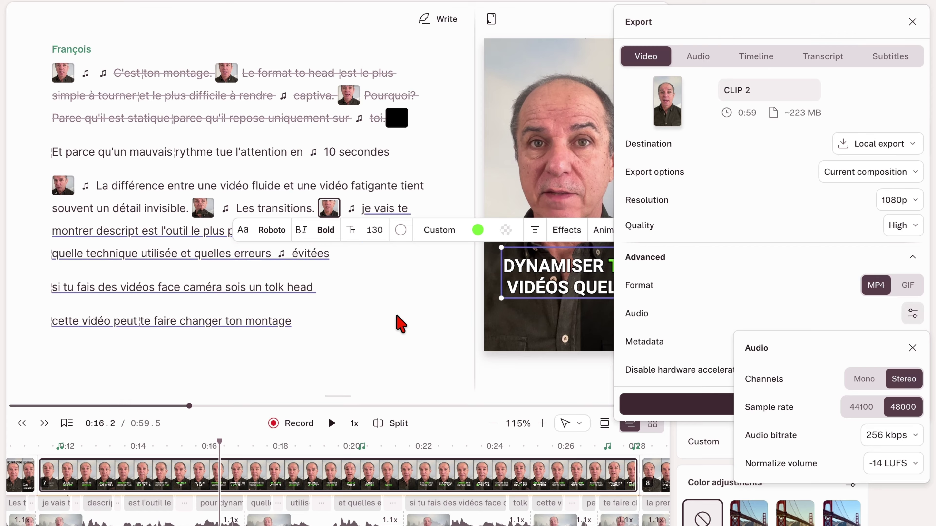
{"action": "left_click", "coordinate": [426, 321]}
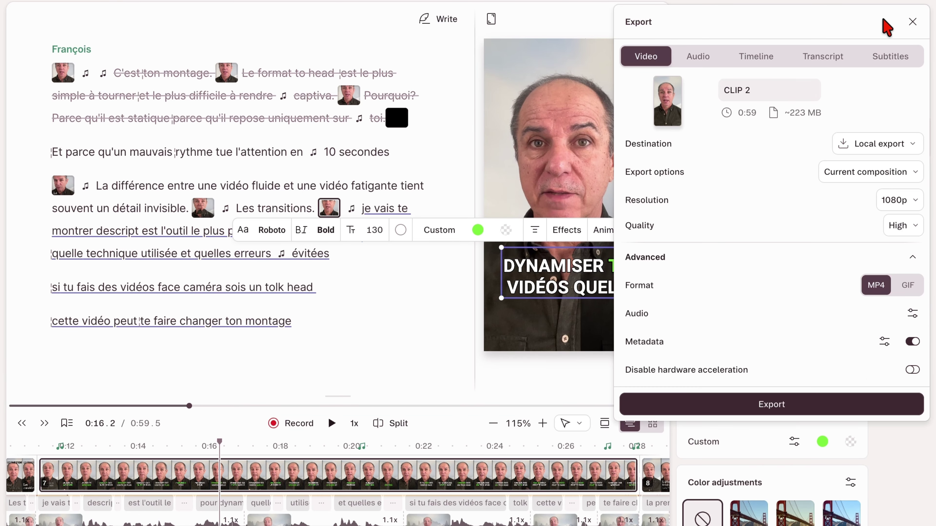
{"action": "left_click", "coordinate": [912, 22]}
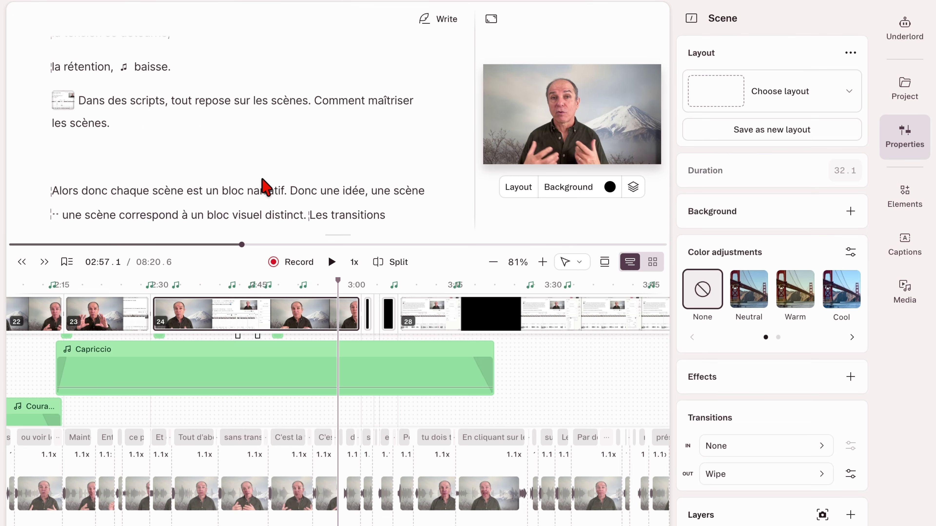
Duplicate the main video's script passage from "Dans des scripts" to "rendu naturel." into the folder Clips from 2026 02 DESCRIPT.
{"action": "scroll", "coordinate": [264, 183], "scroll_direction": "down", "scroll_amount": 2}
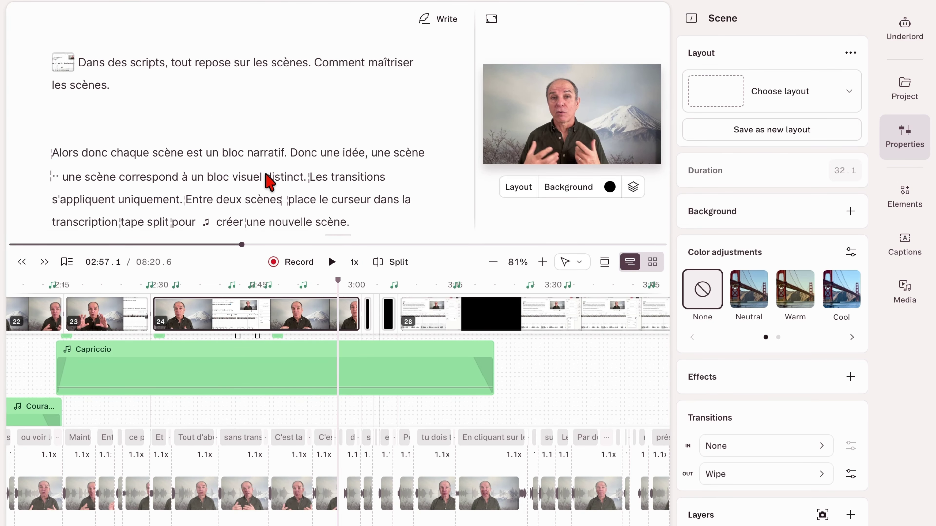
{"action": "scroll", "coordinate": [270, 181], "scroll_direction": "up", "scroll_amount": 3}
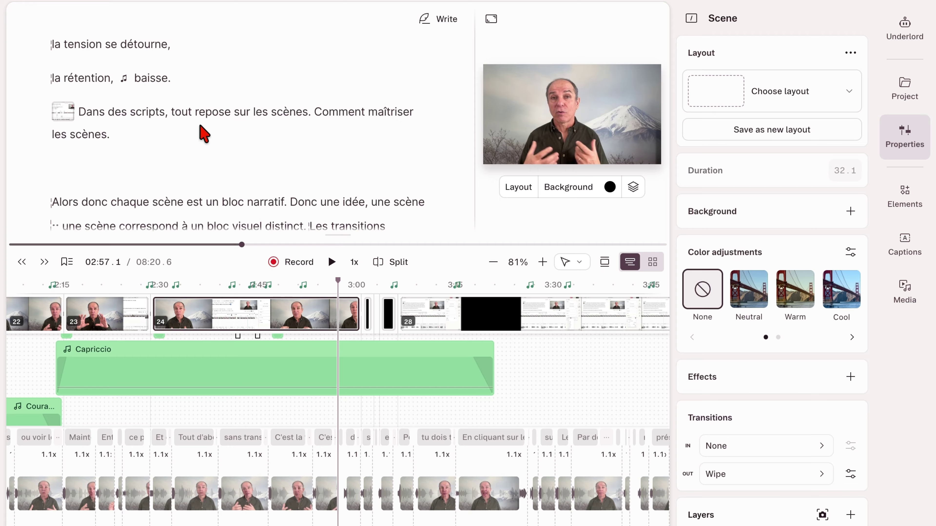
{"action": "left_click", "coordinate": [102, 113]}
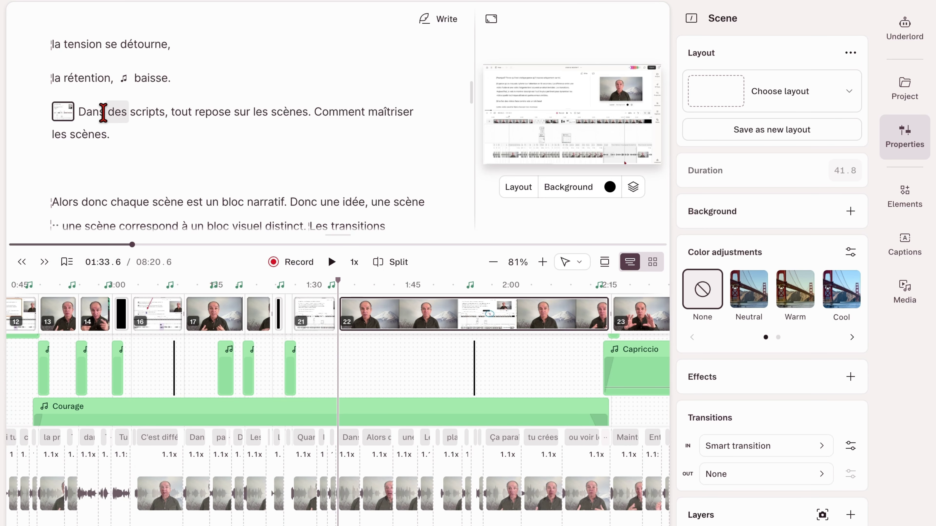
{"action": "left_click_drag", "start_coordinate": [83, 116], "coordinate": [198, 119]}
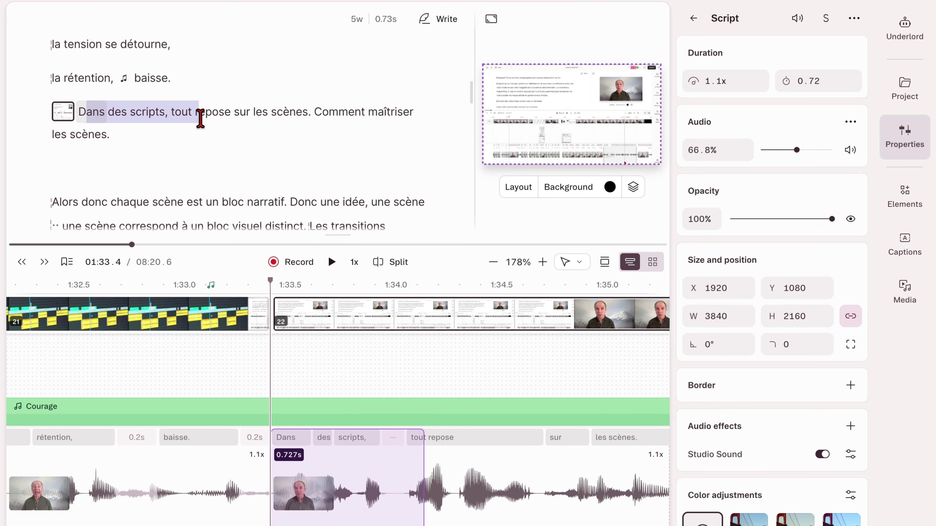
{"action": "left_click", "coordinate": [85, 113]}
{"action": "left_click_drag", "start_coordinate": [85, 112], "coordinate": [312, 130]}
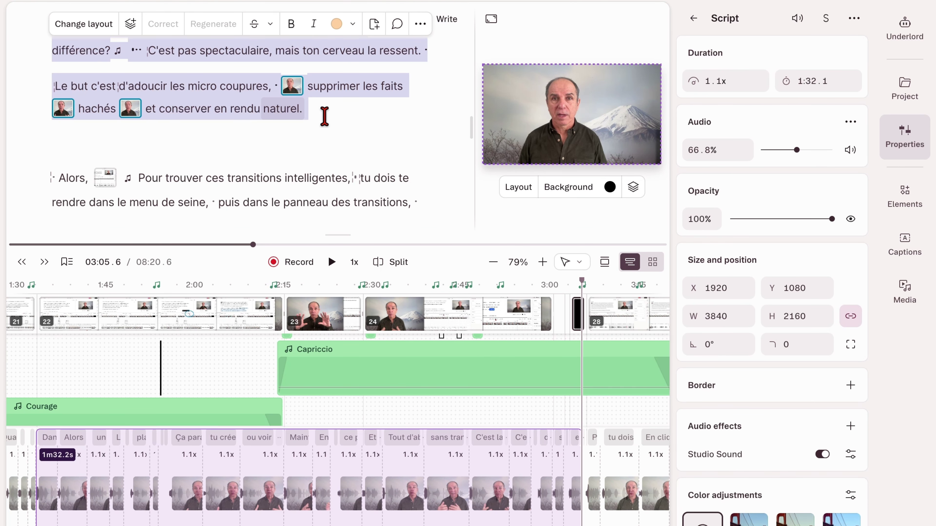
{"action": "scroll", "coordinate": [317, 136], "scroll_direction": "up", "scroll_amount": 10}
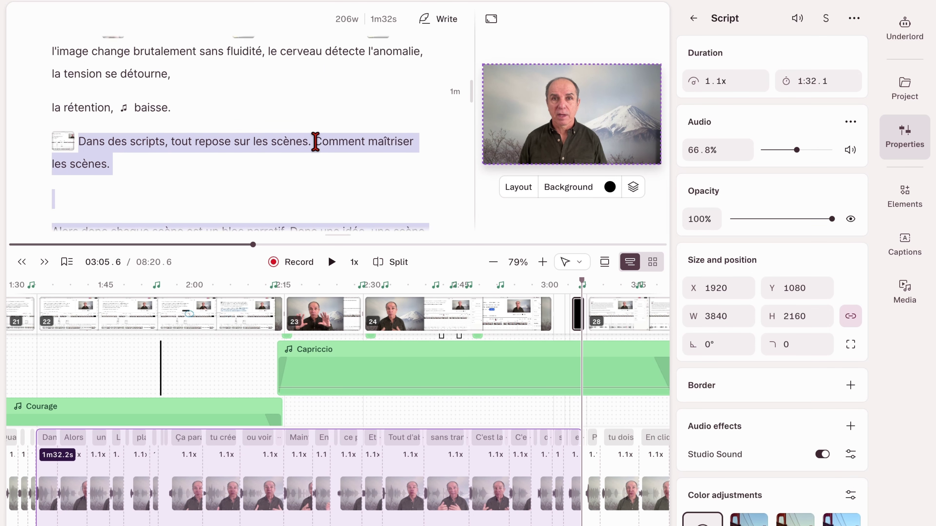
{"action": "scroll", "coordinate": [315, 142], "scroll_direction": "down", "scroll_amount": 10}
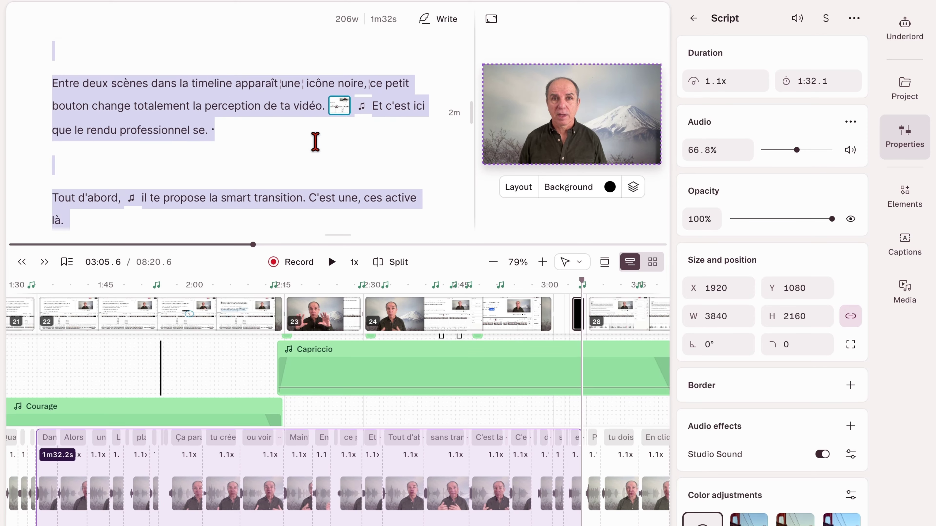
{"action": "scroll", "coordinate": [315, 142], "scroll_direction": "up", "scroll_amount": 3}
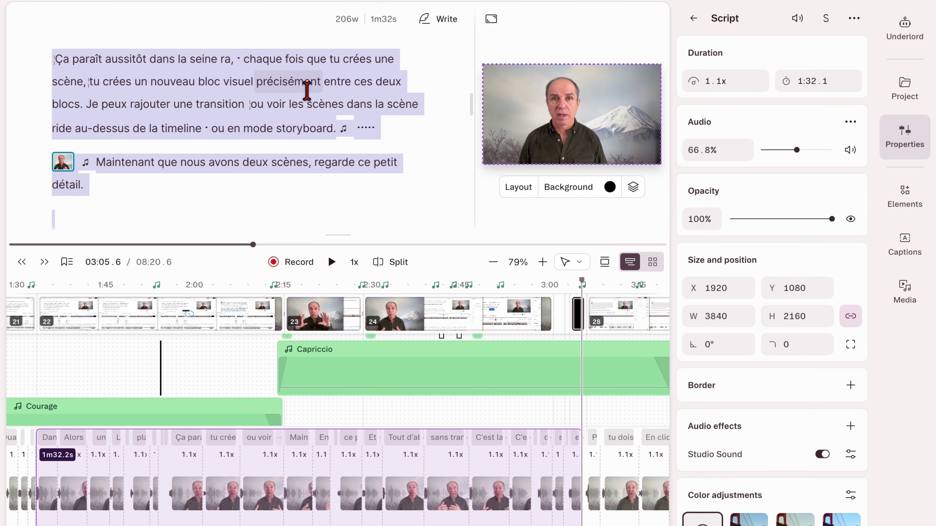
{"action": "right_click", "coordinate": [309, 93]}
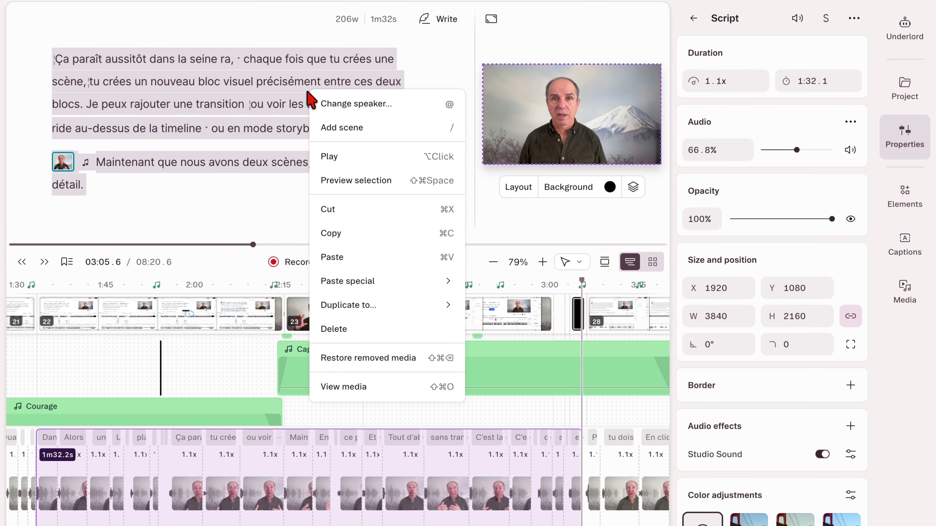
{"action": "mouse_move", "coordinate": [336, 307]}
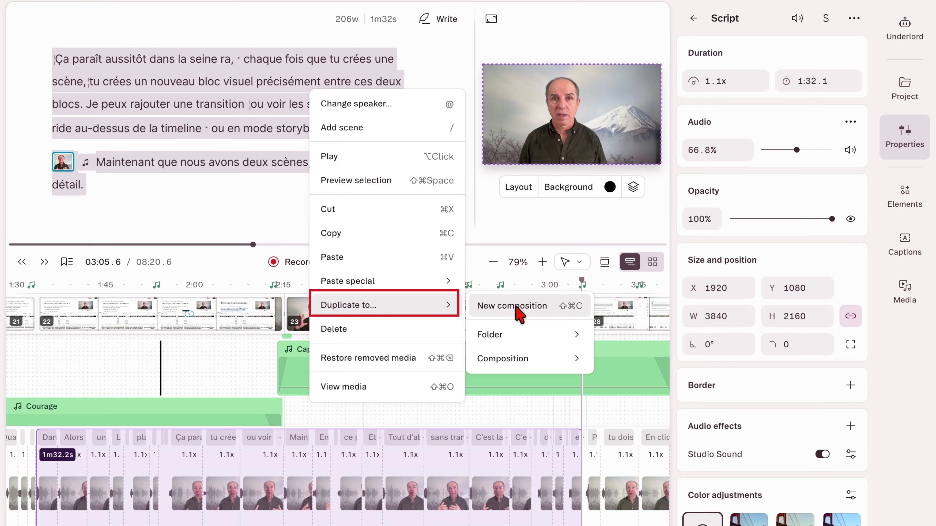
{"action": "mouse_move", "coordinate": [505, 334]}
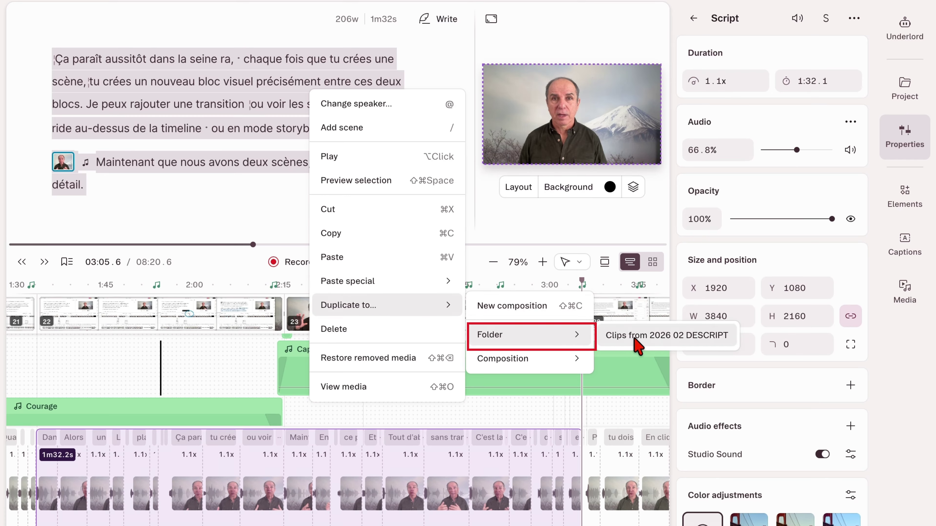
{"action": "mouse_move", "coordinate": [530, 359]}
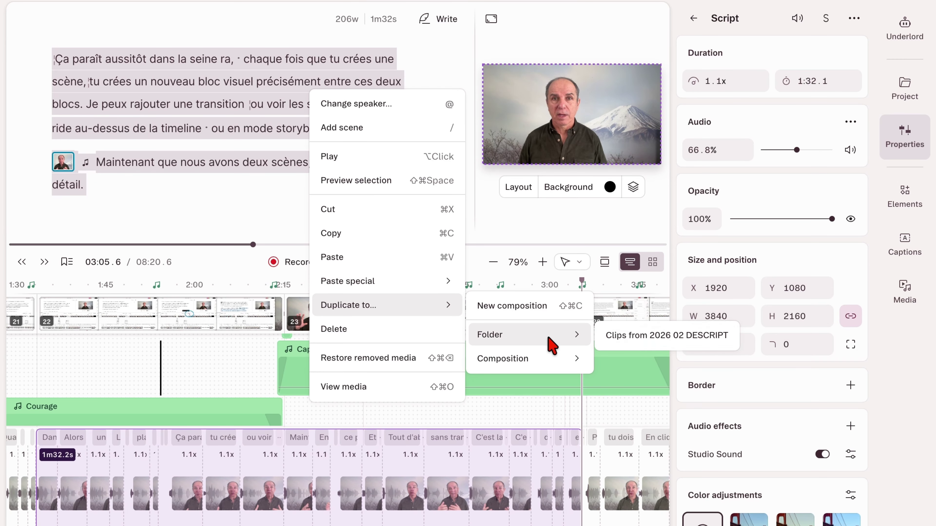
{"action": "left_click", "coordinate": [635, 336]}
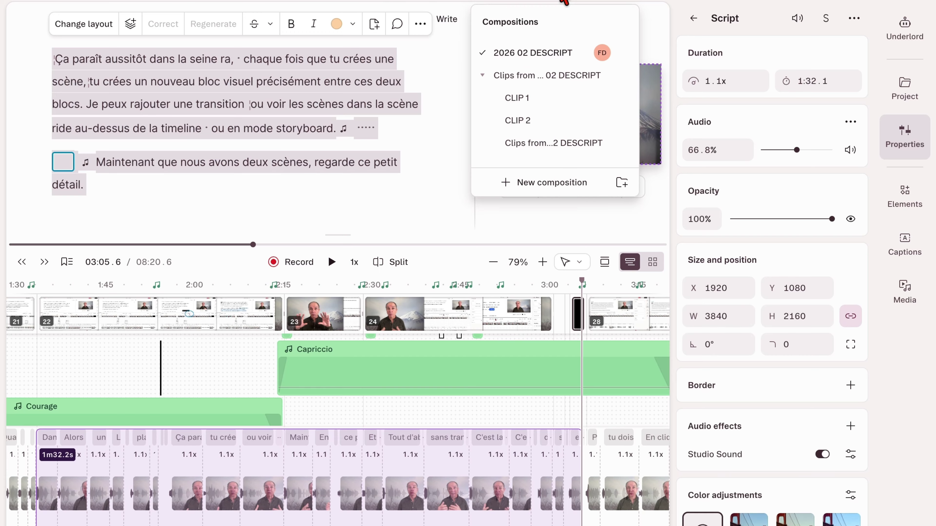
Open the duplicated composition in the clips folder, rename it Clip 3 and change its format to Portrait 9:16.
{"action": "left_click", "coordinate": [547, 144]}
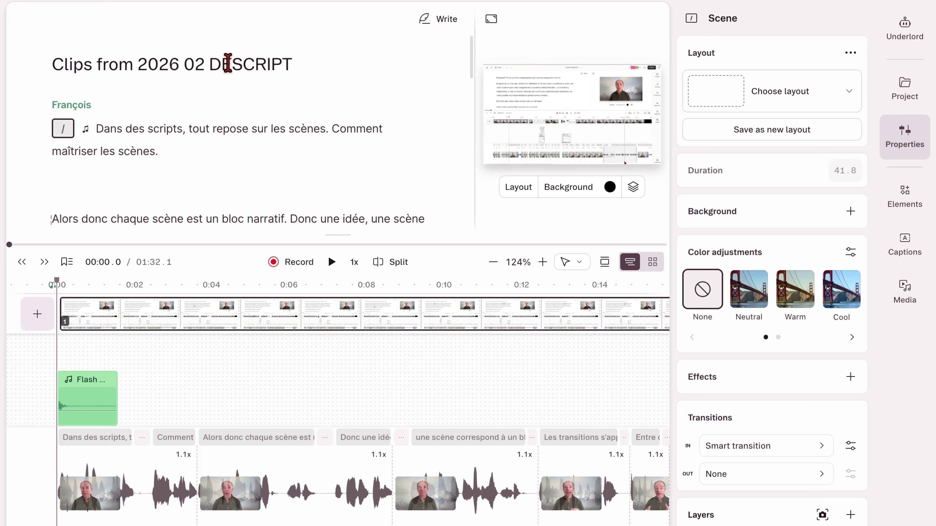
{"action": "type", "text": "3"}
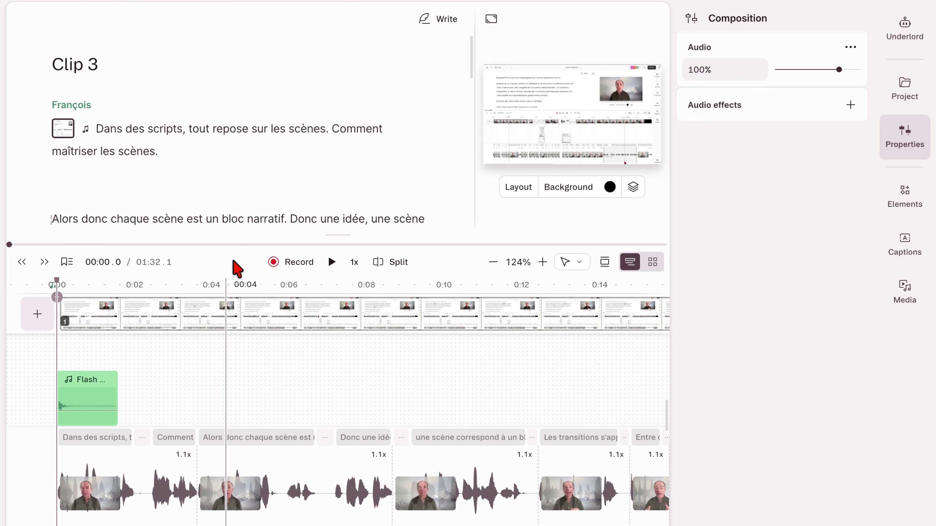
{"action": "left_click", "coordinate": [492, 20]}
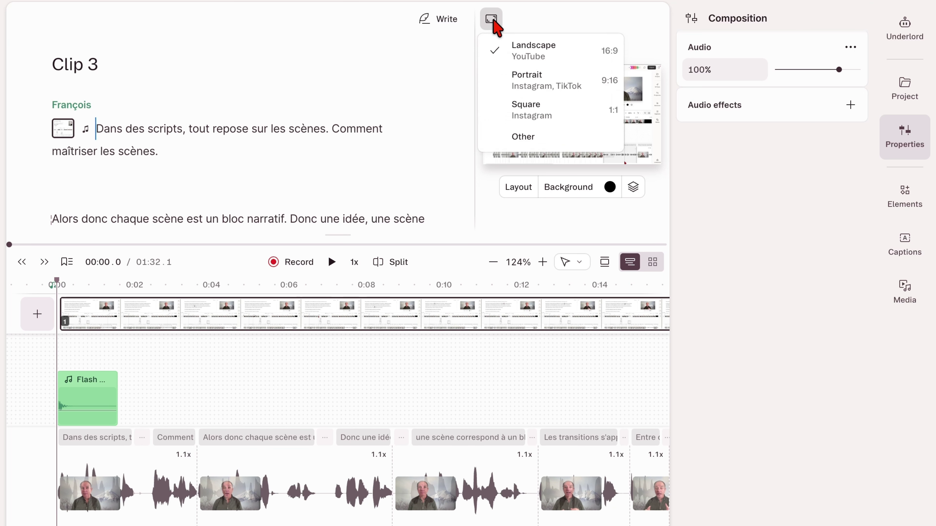
{"action": "left_click", "coordinate": [520, 88]}
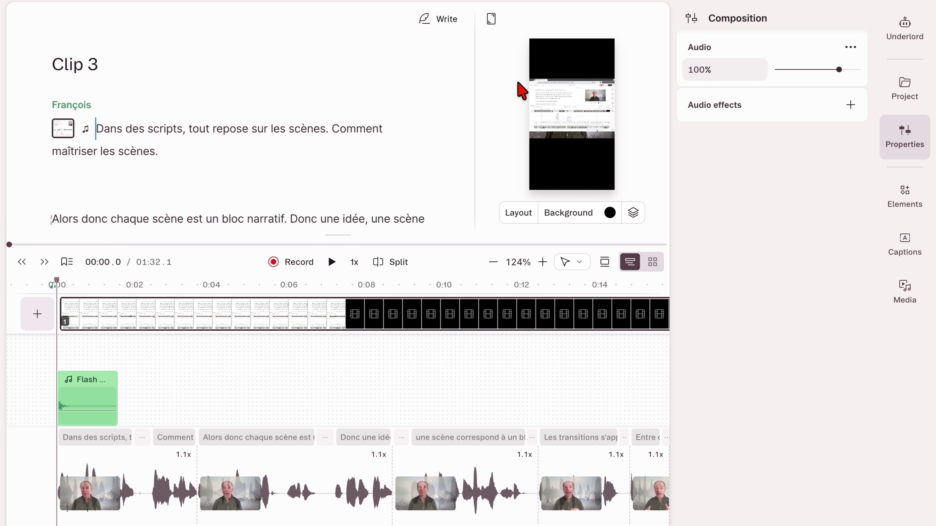
Delete the screen recording overlaid on the first scene and extend the speaker video to fill the portrait frame at 2160 × 3840.
{"action": "mouse_move", "coordinate": [571, 120]}
{"action": "left_mouse_down"}
{"action": "mouse_move", "coordinate": [599, 119]}
{"action": "mouse_move", "coordinate": [567, 120]}
{"action": "left_mouse_up"}
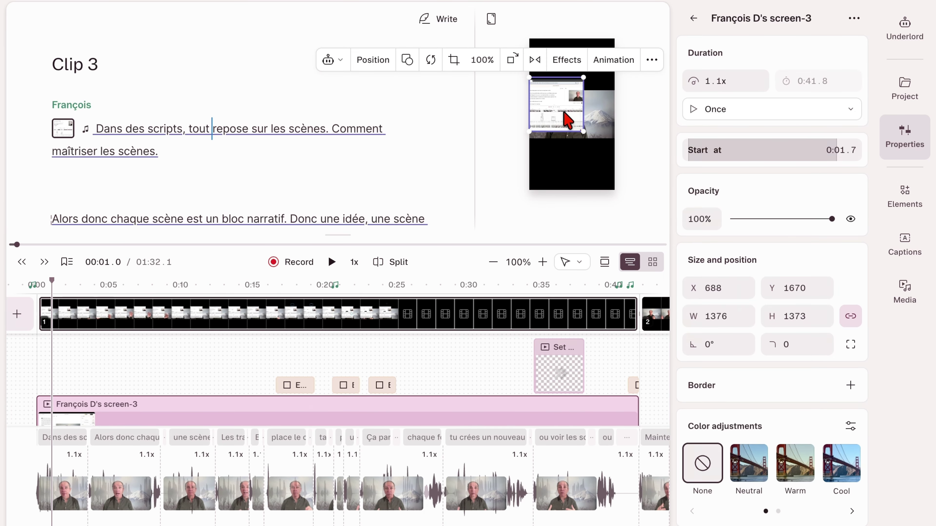
{"action": "key", "text": "Delete"}
{"action": "left_click", "coordinate": [612, 116]}
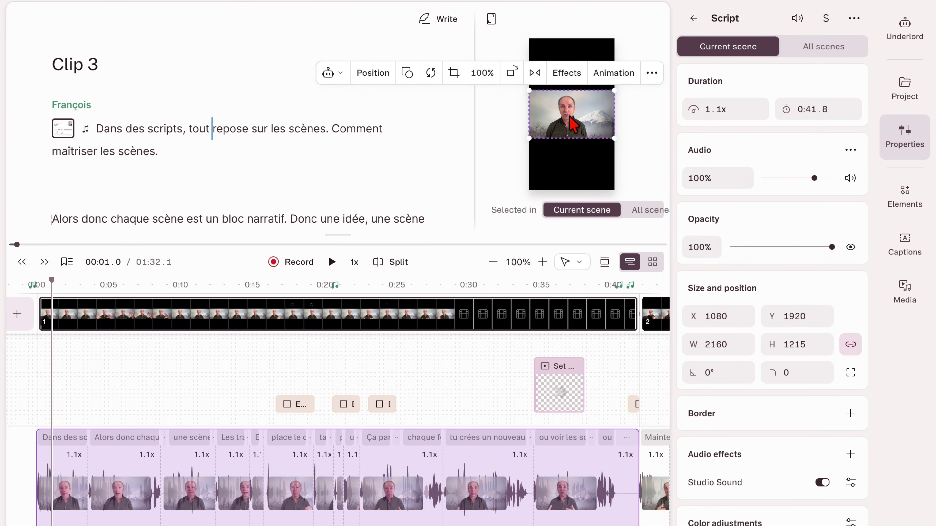
{"action": "left_click_drag", "start_coordinate": [572, 90], "coordinate": [573, 37]}
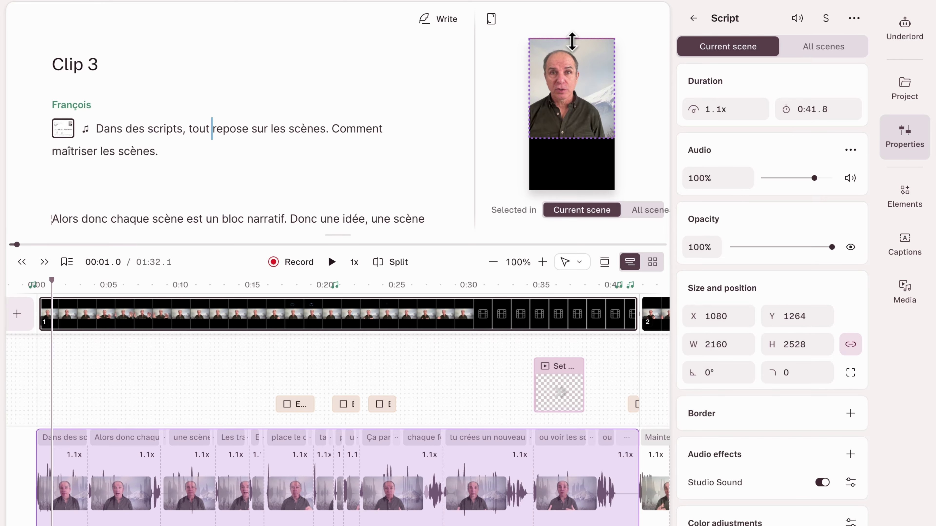
{"action": "left_click_drag", "start_coordinate": [559, 141], "coordinate": [555, 194]}
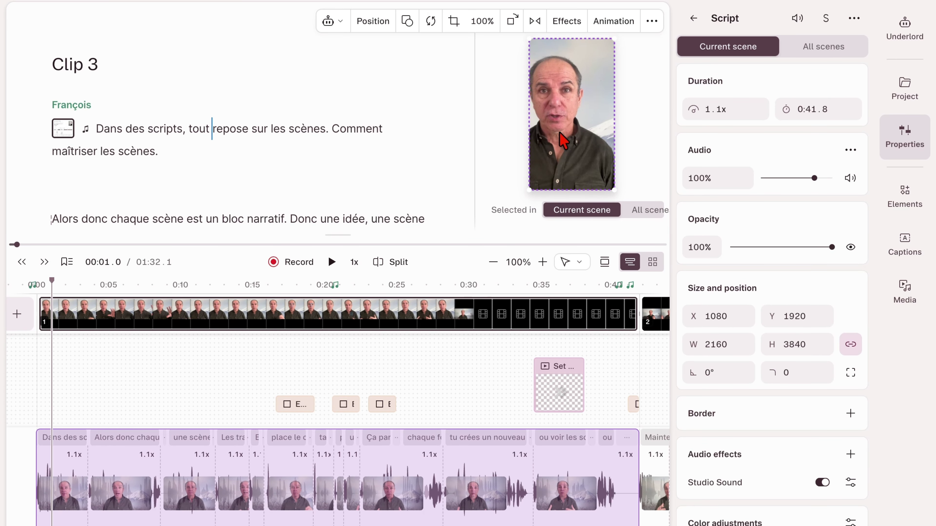
Shift the image inside the speaker video's crop so that the speaker is centred horizontally in the portrait frame.
{"action": "double_click", "coordinate": [563, 141]}
{"action": "left_click_drag", "start_coordinate": [560, 133], "coordinate": [575, 133]}
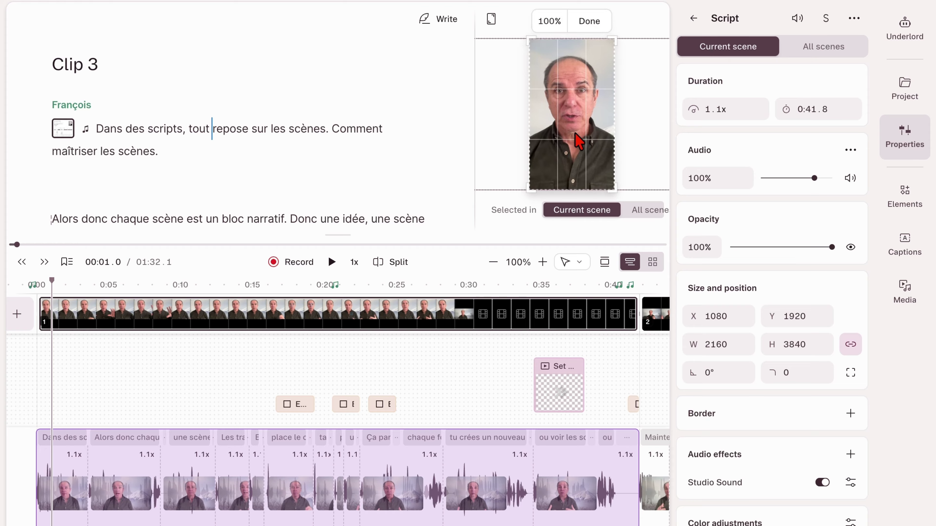
{"action": "key", "text": "Return"}
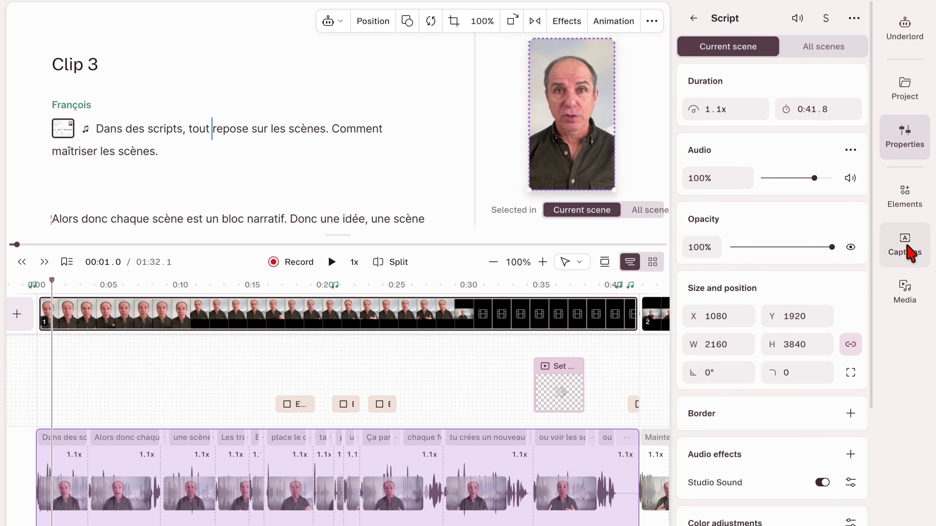
Add captions in the Bold Italic: Green style to all scenes and enlarge the caption box to about 1388 × 532.
{"action": "left_click", "coordinate": [913, 251]}
{"action": "scroll", "coordinate": [752, 376], "scroll_direction": "down", "scroll_amount": 10}
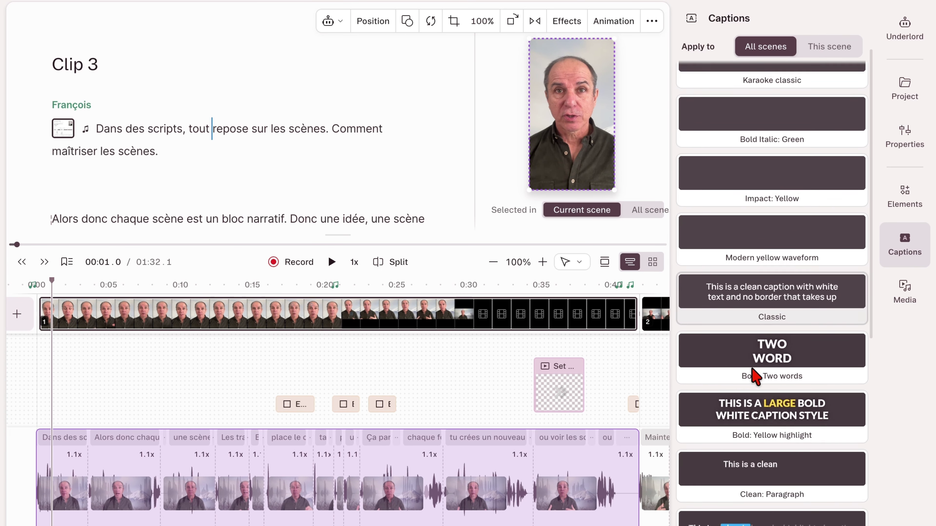
{"action": "scroll", "coordinate": [756, 376], "scroll_direction": "up", "scroll_amount": 10}
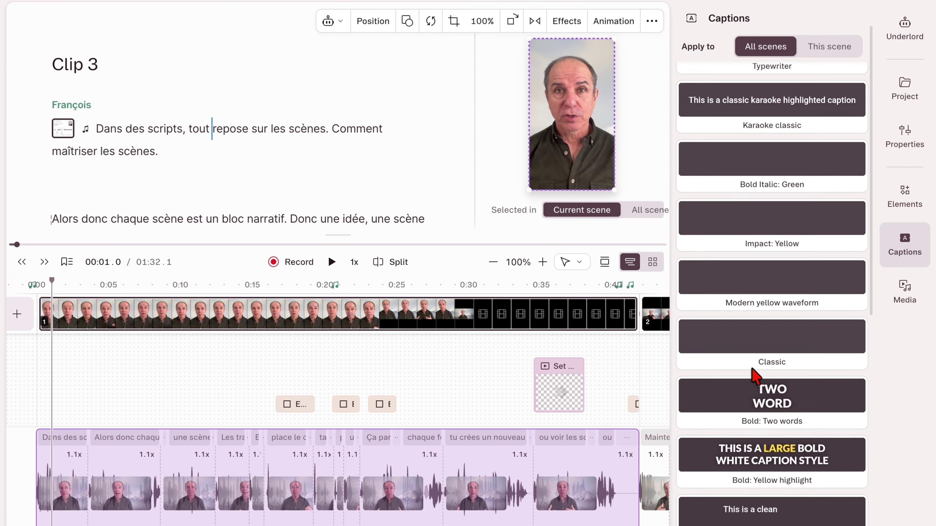
{"action": "left_click", "coordinate": [774, 216]}
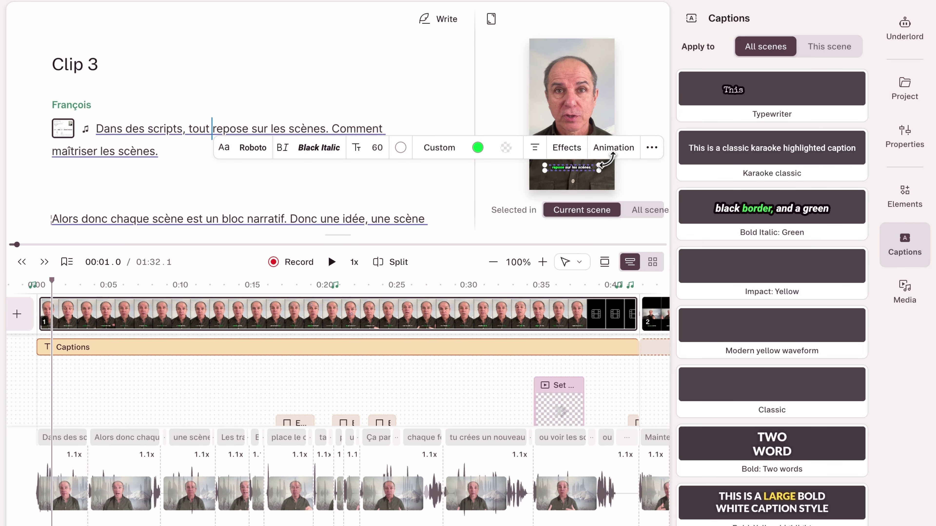
{"action": "left_click_drag", "start_coordinate": [597, 157], "coordinate": [598, 145]}
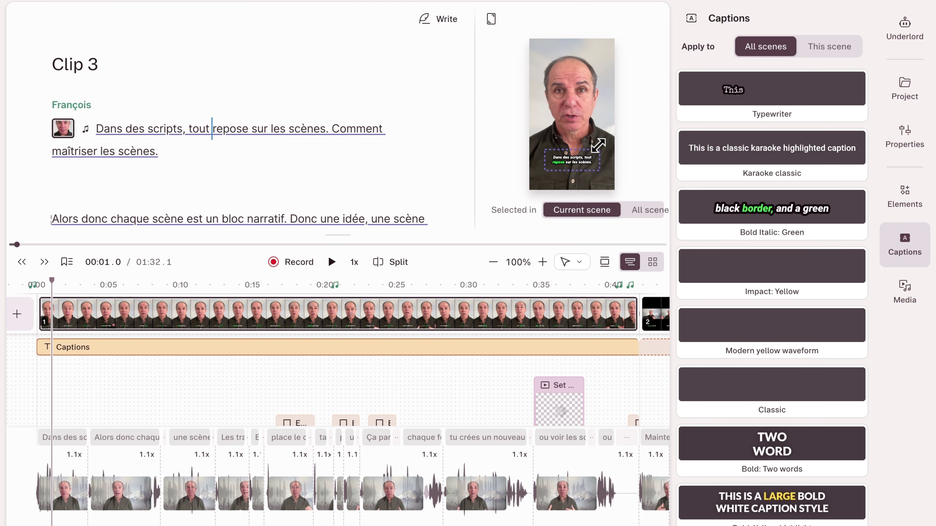
Switch the caption style to Classic and set its main text border width to 10.
{"action": "left_click", "coordinate": [439, 133]}
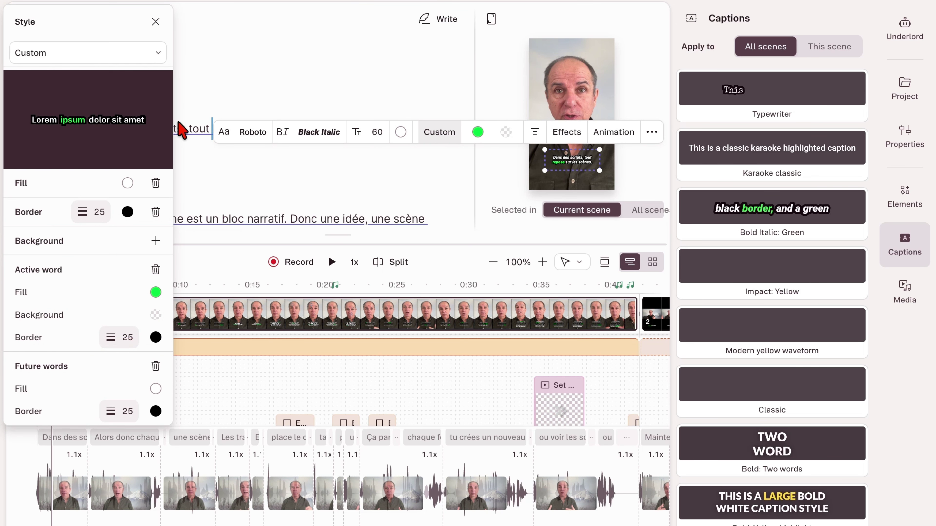
{"action": "left_click", "coordinate": [161, 59]}
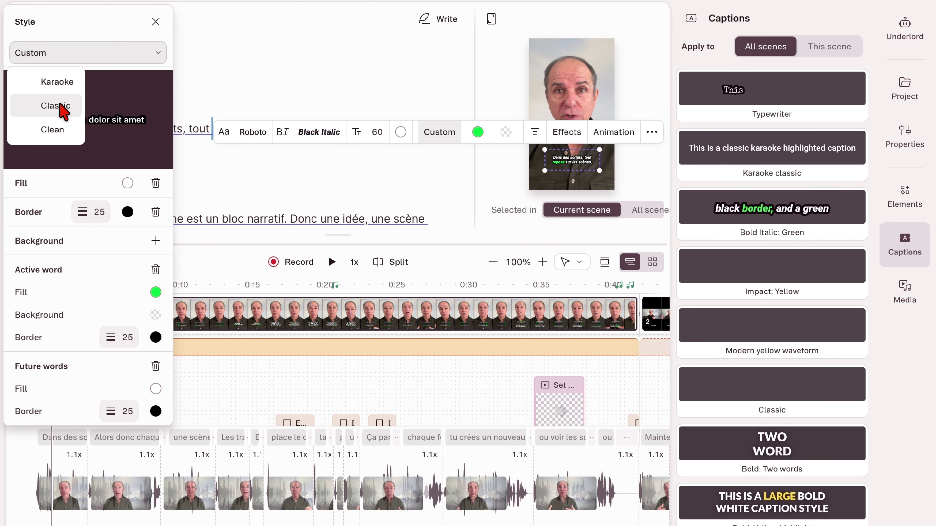
{"action": "left_click", "coordinate": [60, 105]}
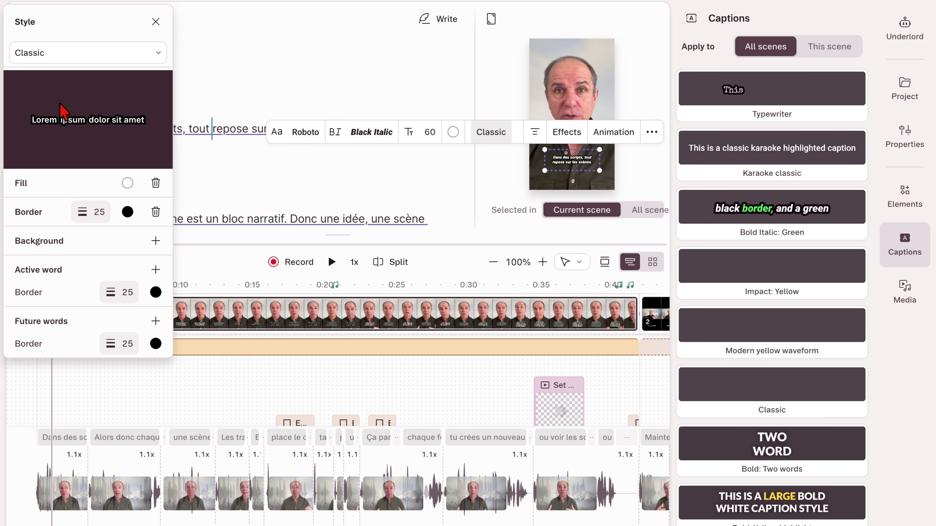
{"action": "left_click", "coordinate": [127, 183]}
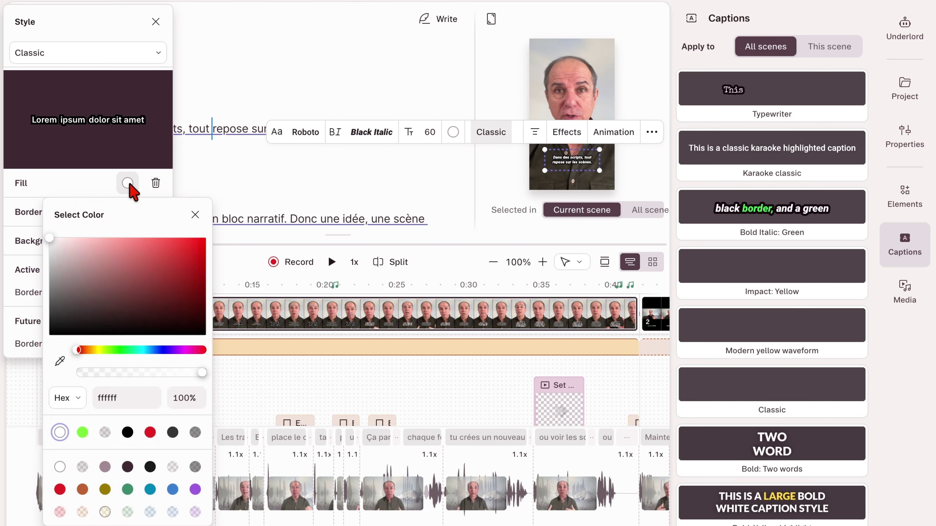
{"action": "left_click", "coordinate": [127, 183]}
{"action": "left_click", "coordinate": [100, 214]}
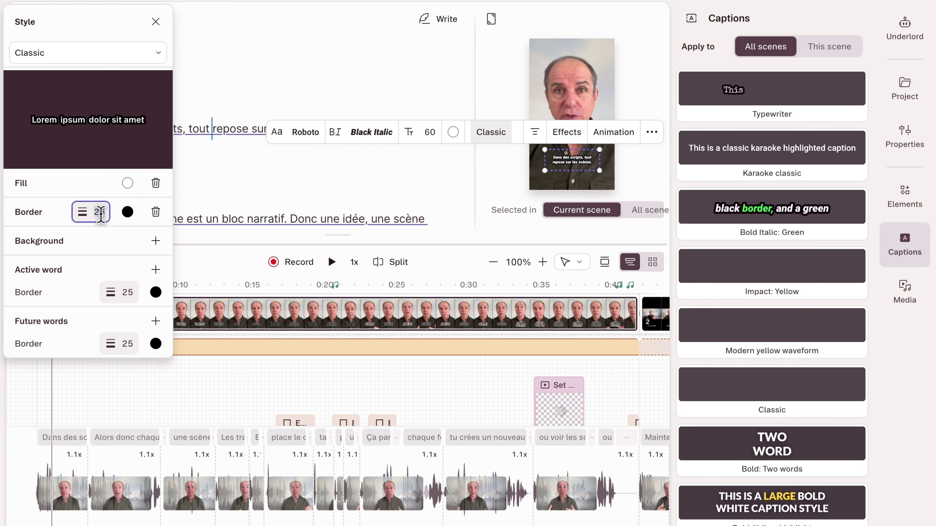
{"action": "type", "text": "5"}
{"action": "key", "text": "BackSpace"}
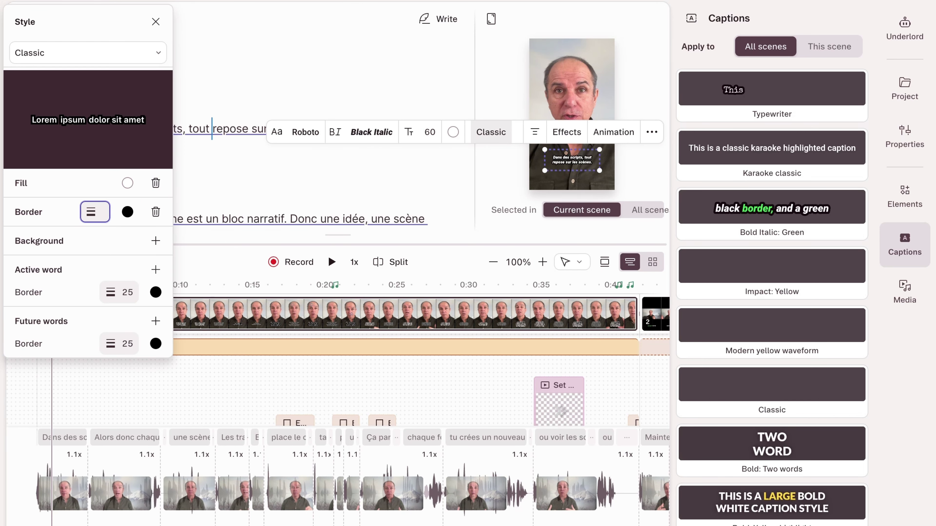
{"action": "type", "text": "10"}
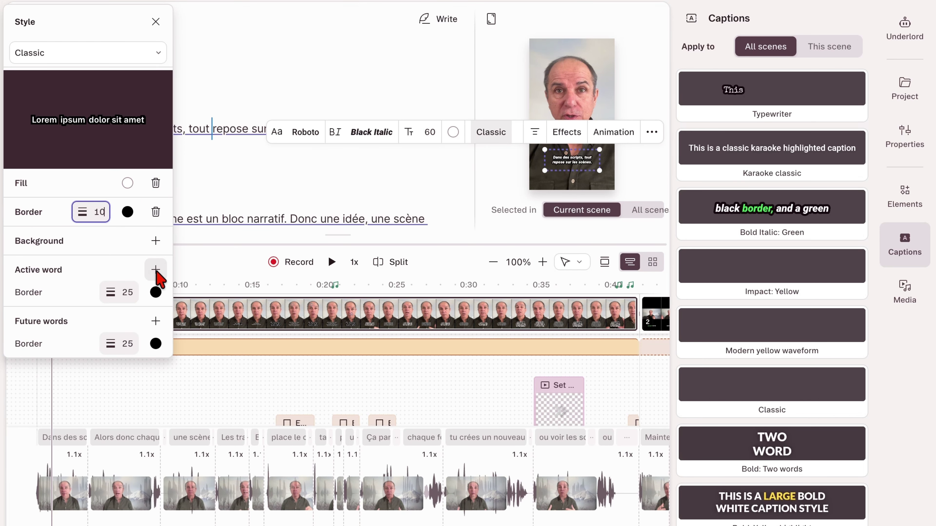
Add active word styling to the captions and set its border width to 15.
{"action": "left_click", "coordinate": [155, 270]}
{"action": "left_click", "coordinate": [129, 338]}
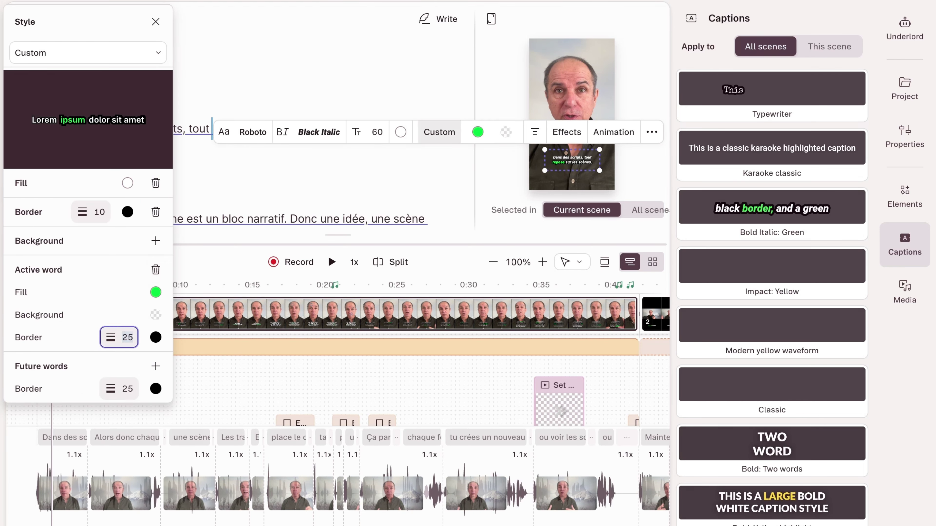
{"action": "type", "text": "15"}
Add future words styling to the captions with a border width of 10, and close the style settings.
{"action": "left_click", "coordinate": [156, 366]}
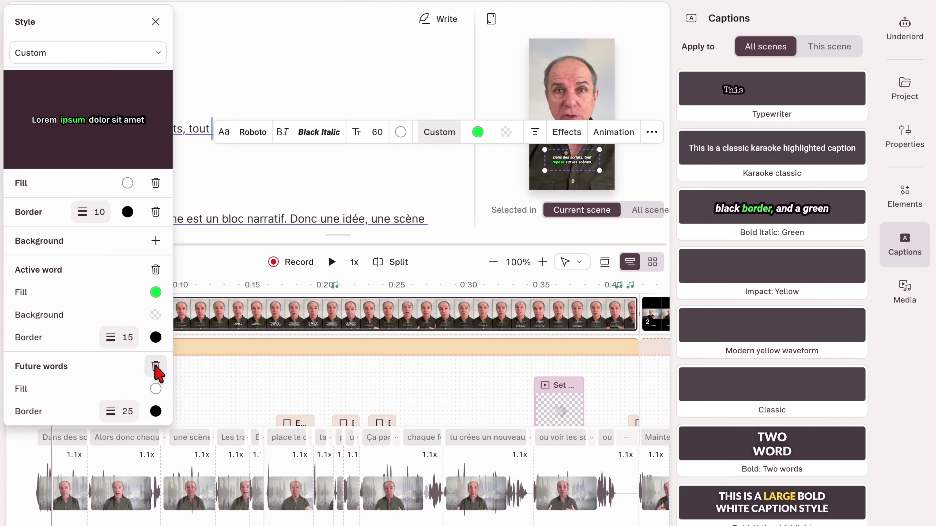
{"action": "left_click", "coordinate": [155, 389]}
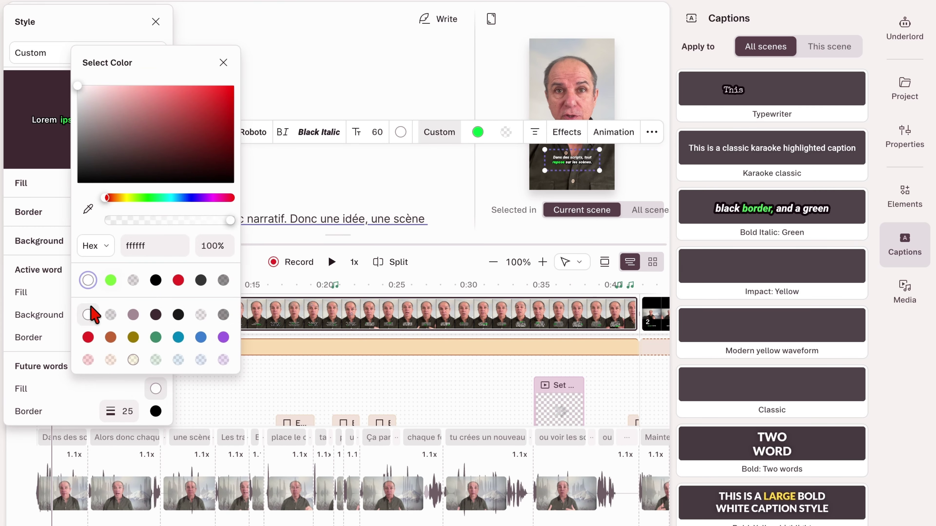
{"action": "left_click", "coordinate": [130, 412]}
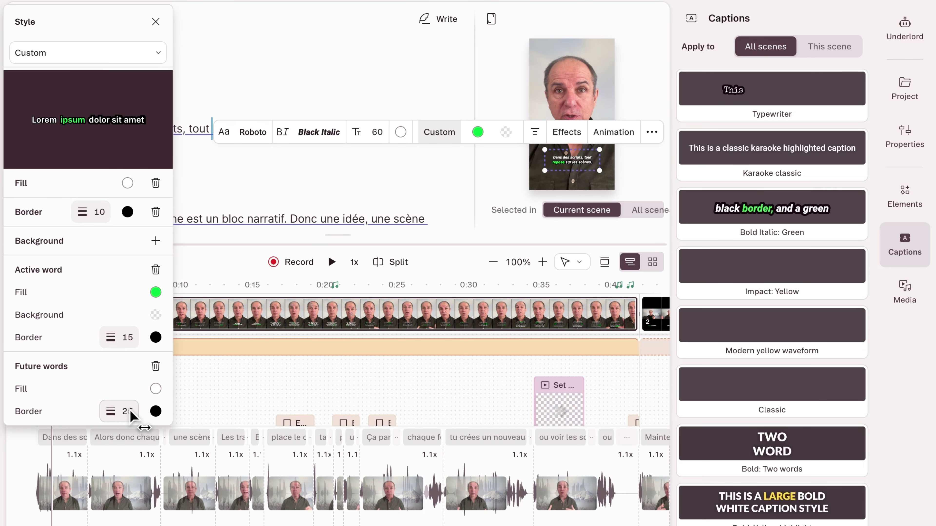
{"action": "left_click", "coordinate": [129, 411]}
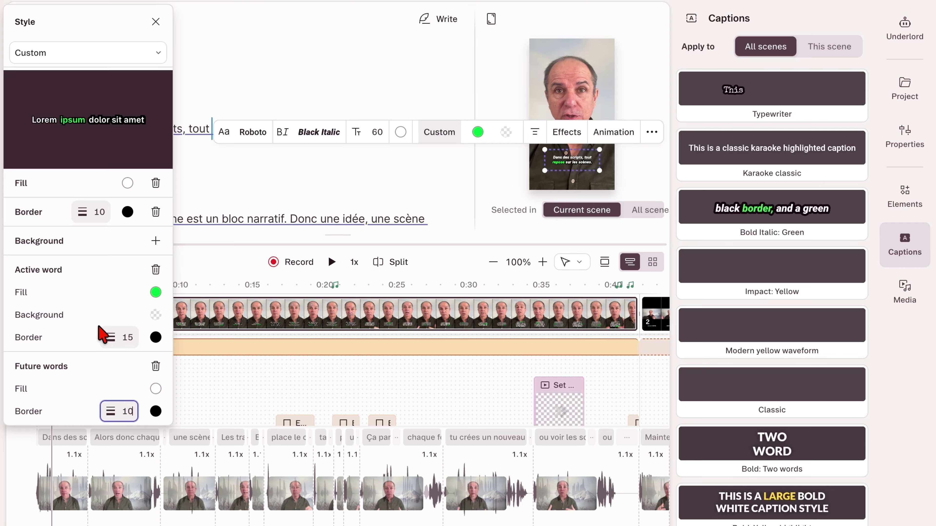
{"action": "left_click", "coordinate": [261, 138]}
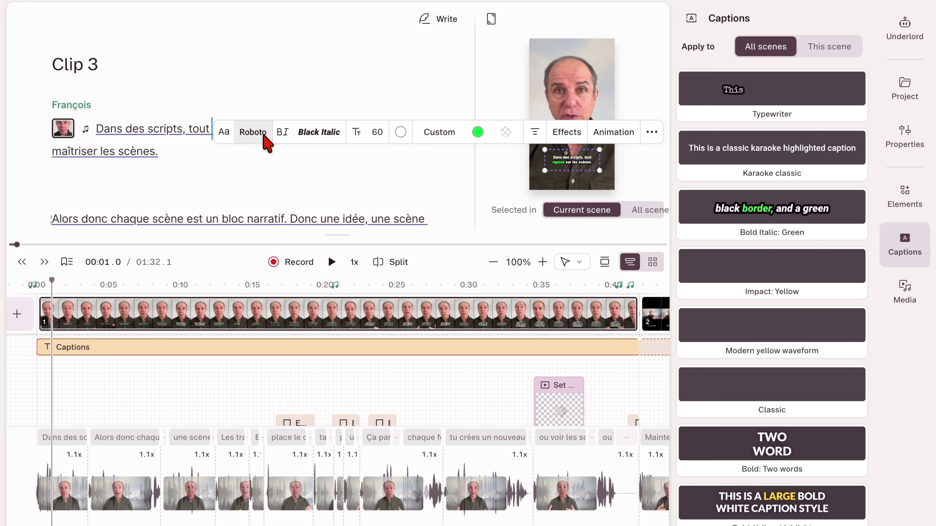
Set the caption text size to 130 and its font weight to Bold.
{"action": "type", "text": "1"}
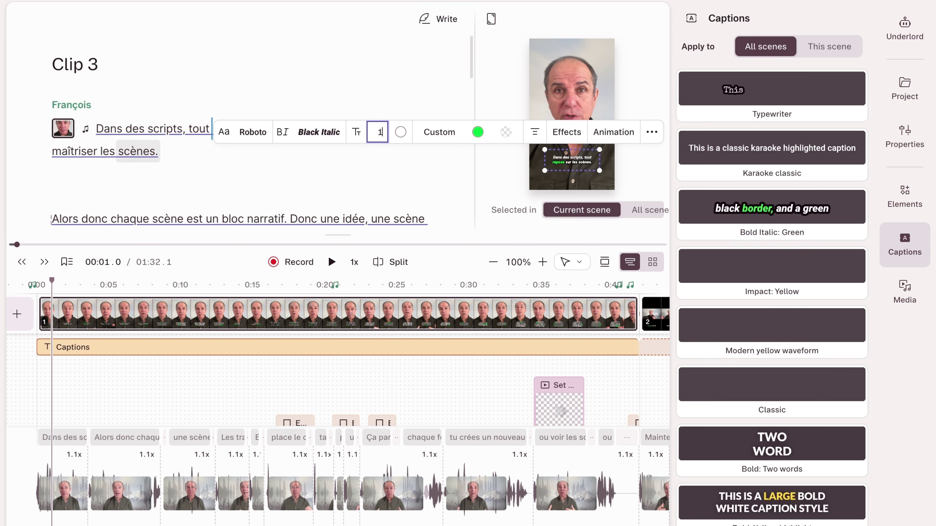
{"action": "type", "text": "30"}
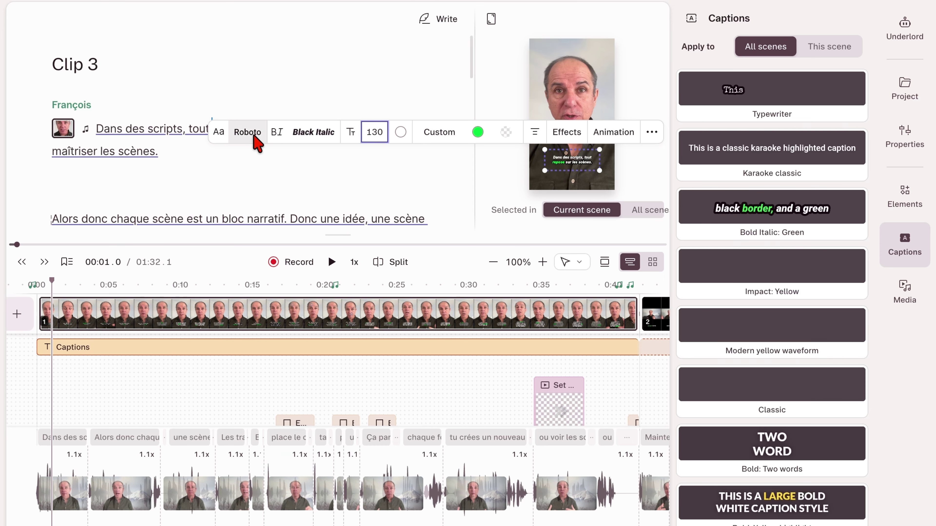
{"action": "left_click", "coordinate": [313, 133]}
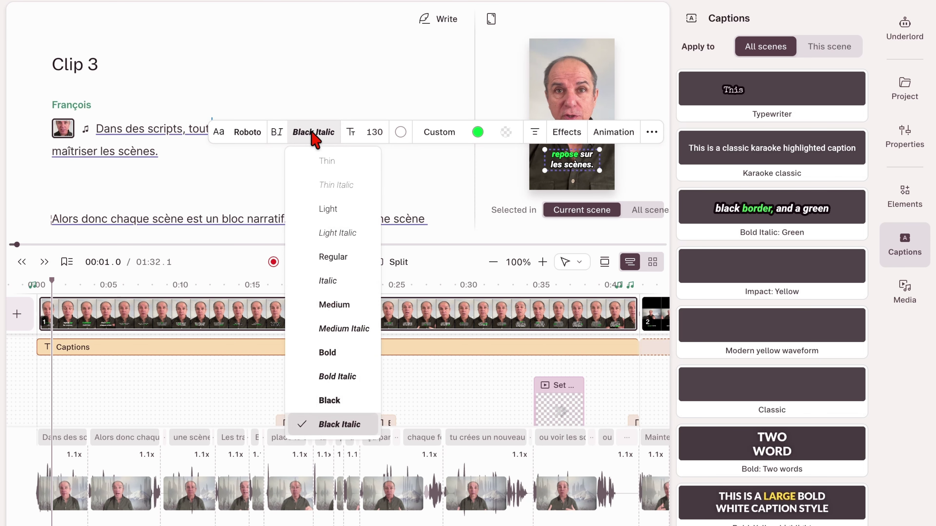
{"action": "left_click", "coordinate": [327, 354]}
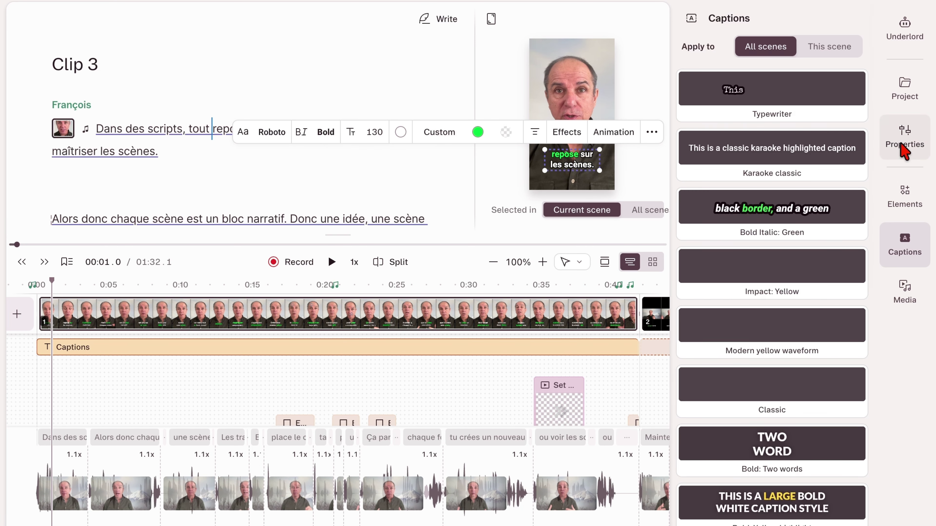
Change the caption text case to all uppercase in the advanced text properties.
{"action": "left_click", "coordinate": [904, 137]}
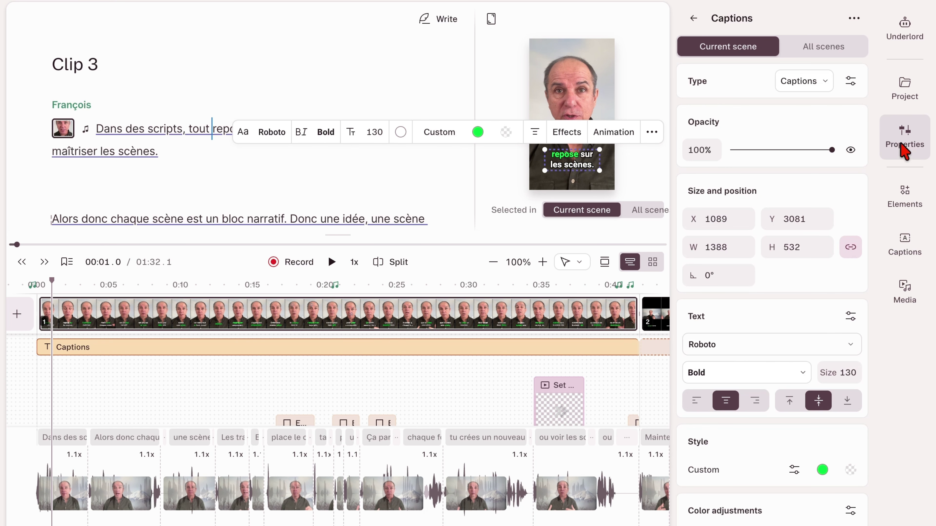
{"action": "left_click", "coordinate": [850, 316]}
{"action": "left_click", "coordinate": [331, 52]}
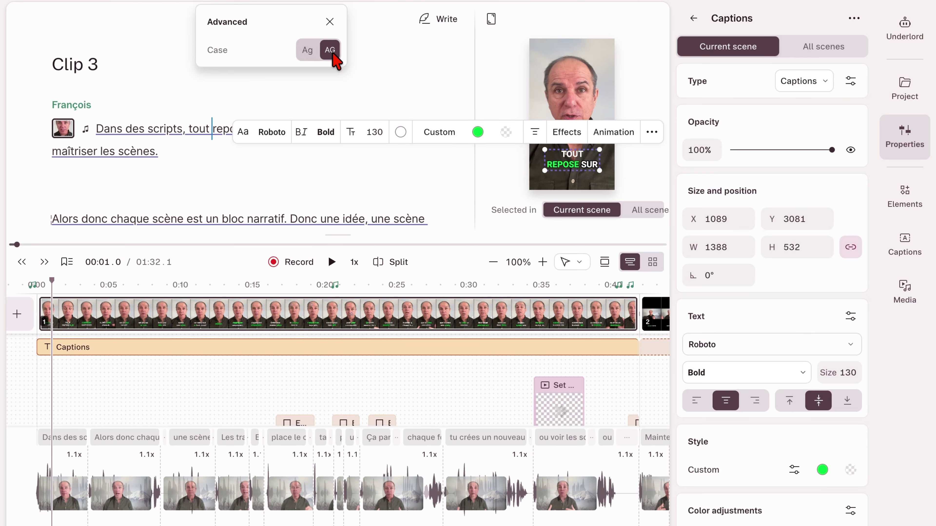
{"action": "left_click", "coordinate": [438, 184]}
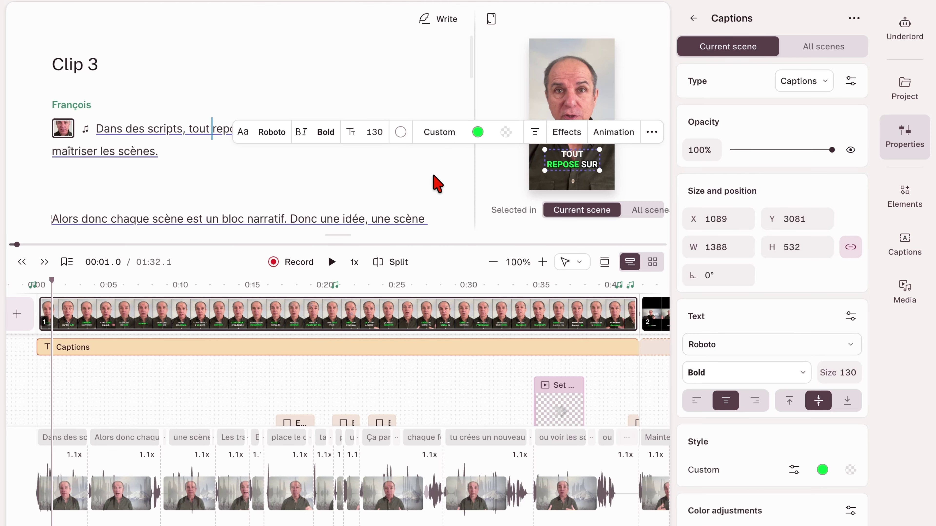
Correct the passage "des scripts, tout" in the script's first sentence by removing the comma.
{"action": "triple_click", "coordinate": [307, 177]}
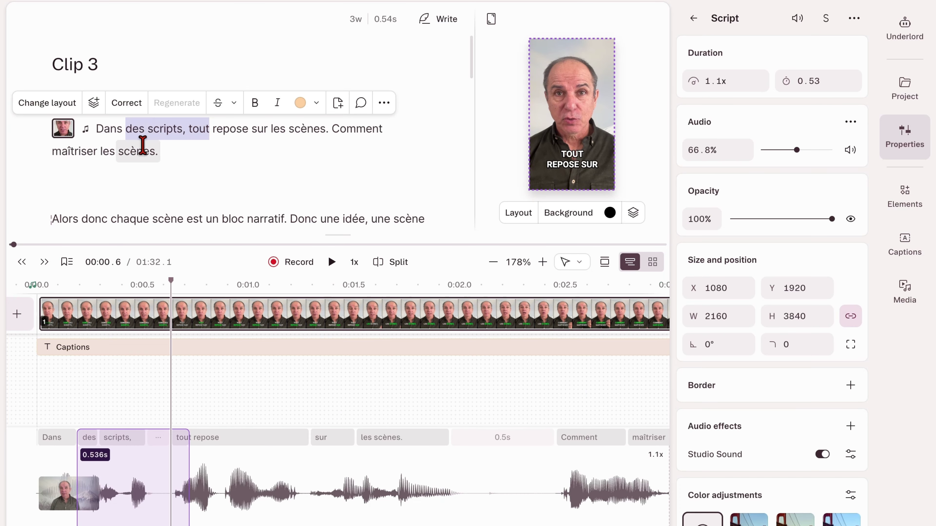
{"action": "left_click", "coordinate": [143, 148]}
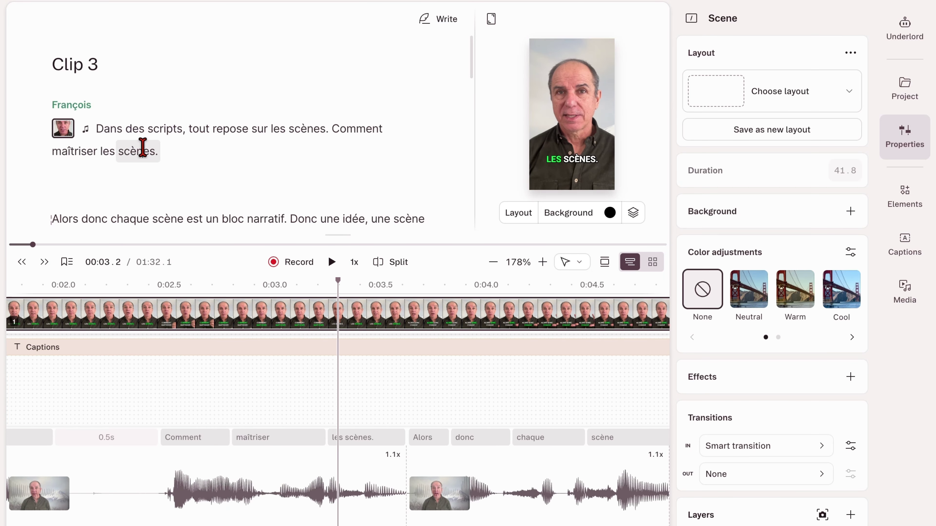
{"action": "left_click_drag", "start_coordinate": [128, 130], "coordinate": [209, 130]}
{"action": "left_click", "coordinate": [129, 102]}
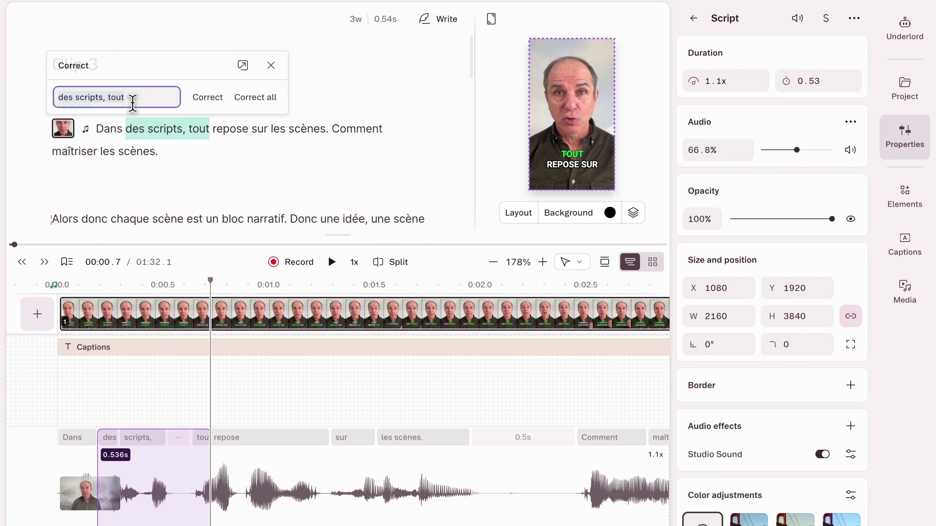
{"action": "left_click", "coordinate": [104, 101]}
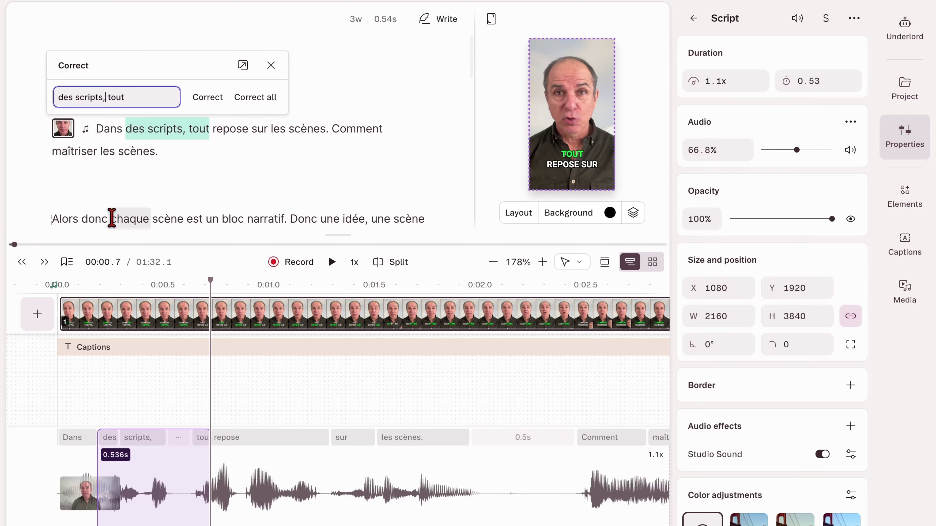
{"action": "left_click", "coordinate": [207, 97]}
Correct the words "des scripts" in the script's first sentence to "descript".
{"action": "left_click", "coordinate": [161, 127]}
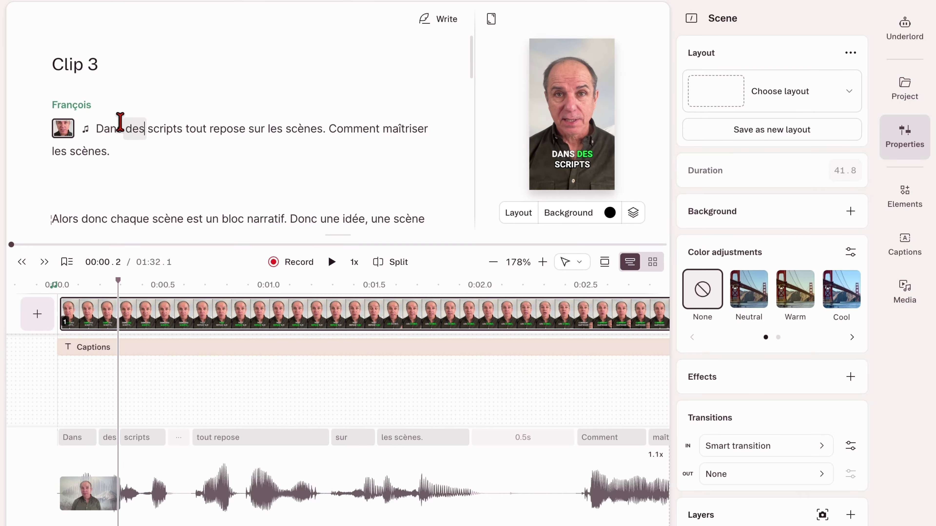
{"action": "left_click_drag", "start_coordinate": [125, 127], "coordinate": [181, 127]}
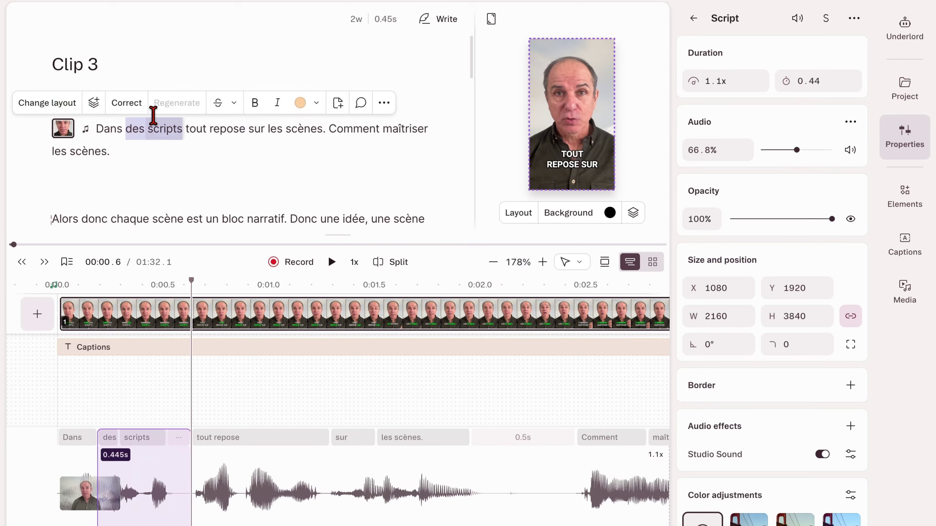
{"action": "left_click", "coordinate": [140, 101]}
{"action": "left_click", "coordinate": [63, 97]}
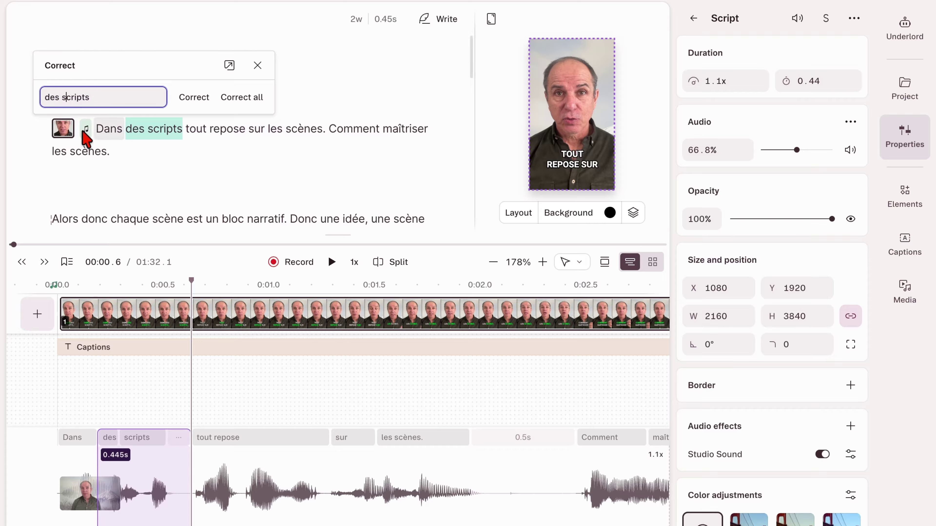
{"action": "key", "text": "BackSpace"}
{"action": "key", "text": "BackSpace"}
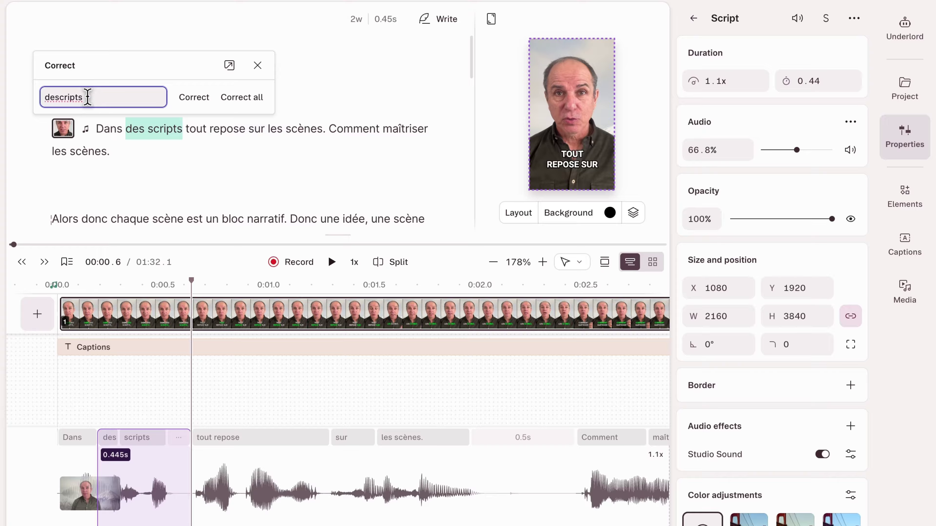
{"action": "left_click", "coordinate": [92, 98]}
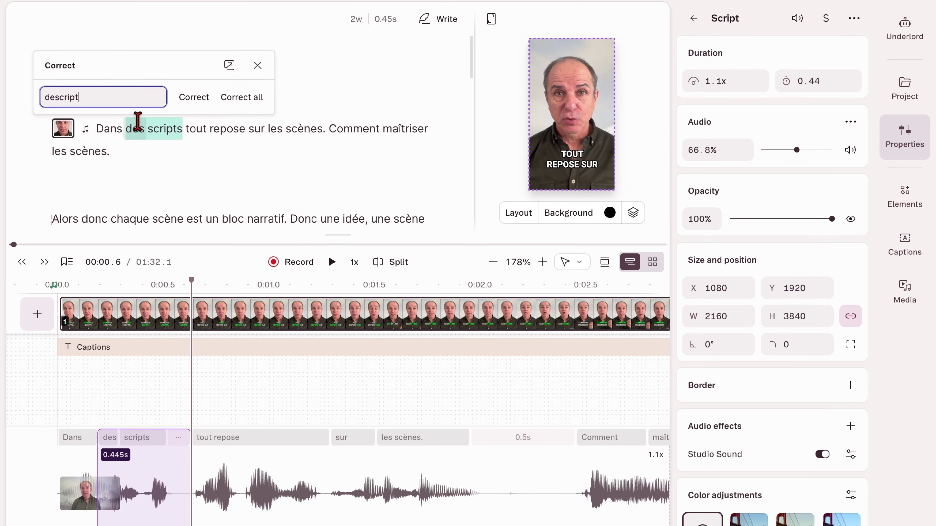
{"action": "left_click", "coordinate": [194, 98]}
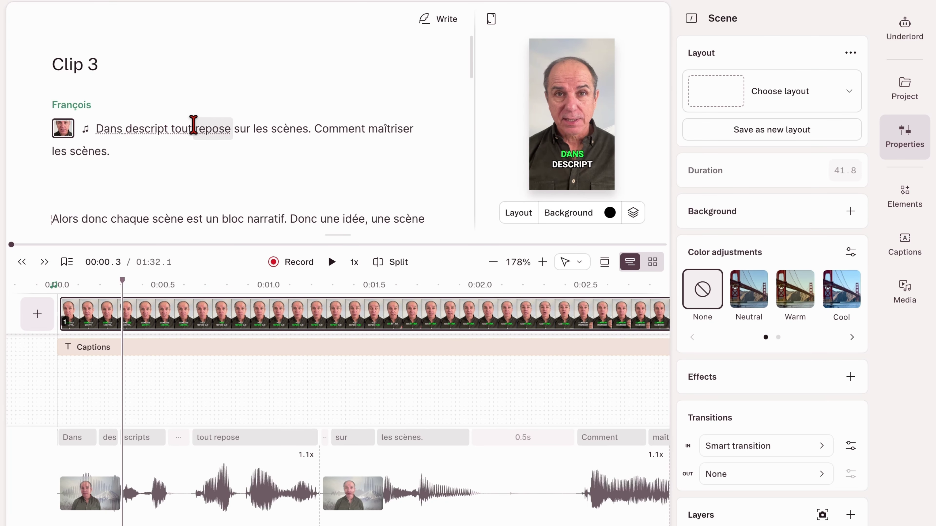
{"action": "left_click", "coordinate": [246, 129]}
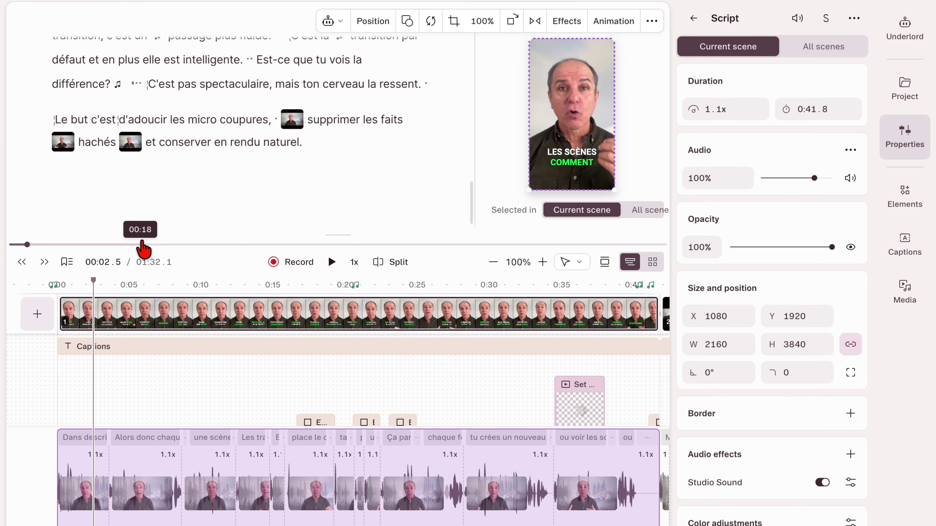
Review the clip compositions one after another by opening CLIP 1, CLIP 2 and finally Clip 3.
{"action": "scroll", "coordinate": [199, 87], "scroll_direction": "up", "scroll_amount": 5}
{"action": "scroll", "coordinate": [199, 88], "scroll_direction": "up", "scroll_amount": 3}
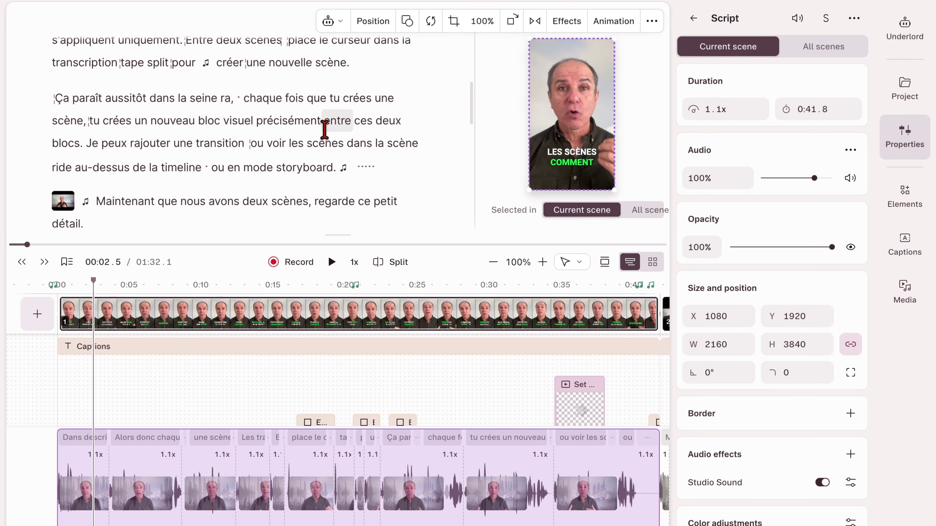
{"action": "scroll", "coordinate": [324, 129], "scroll_direction": "up", "scroll_amount": 2}
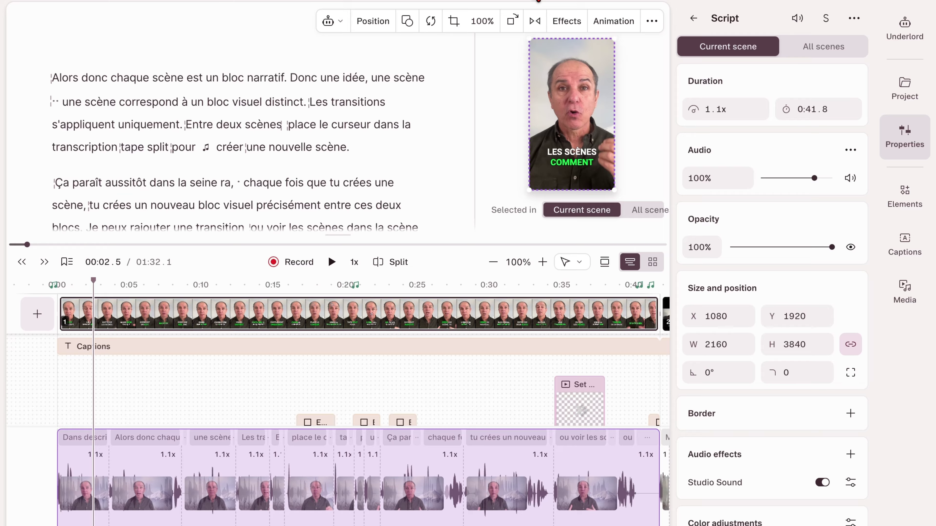
{"action": "left_click", "coordinate": [539, 1]}
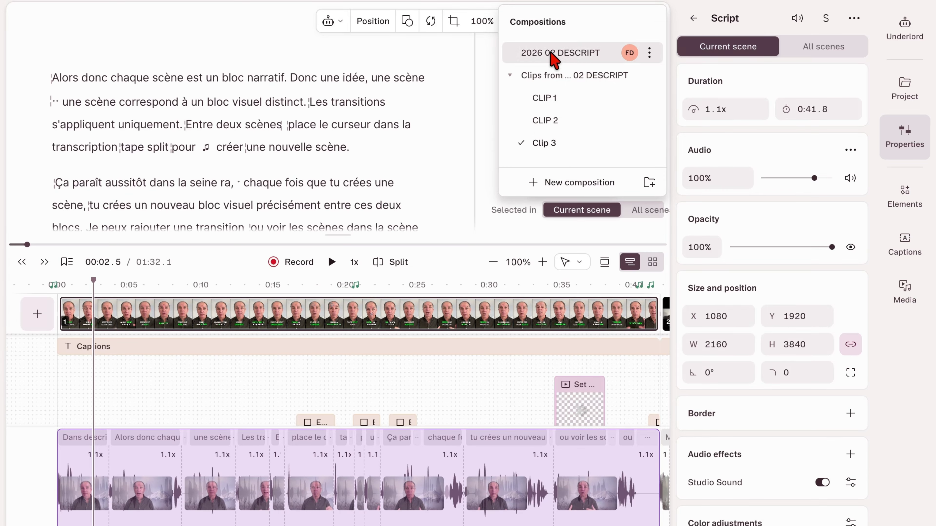
{"action": "left_click", "coordinate": [544, 99]}
{"action": "left_click", "coordinate": [492, 18]}
{"action": "left_click", "coordinate": [534, 120]}
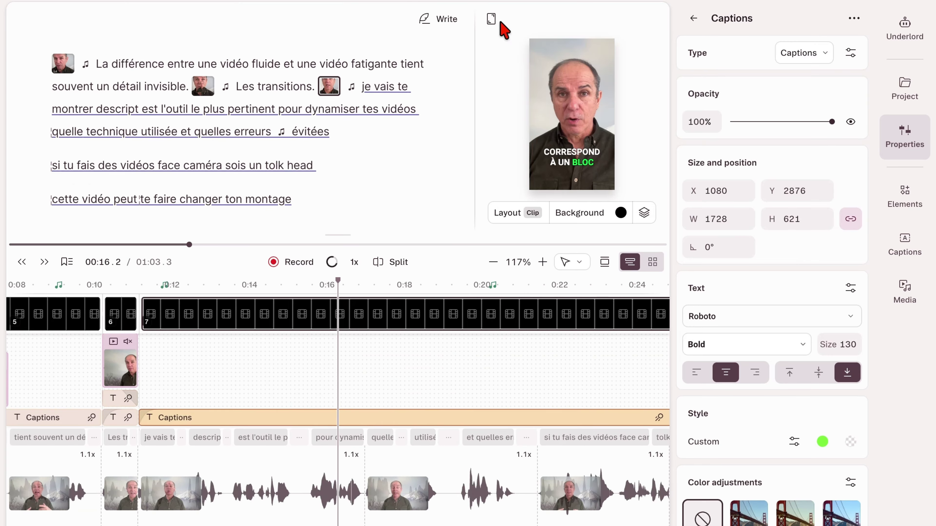
{"action": "left_click", "coordinate": [491, 19]}
{"action": "left_click", "coordinate": [539, 142]}
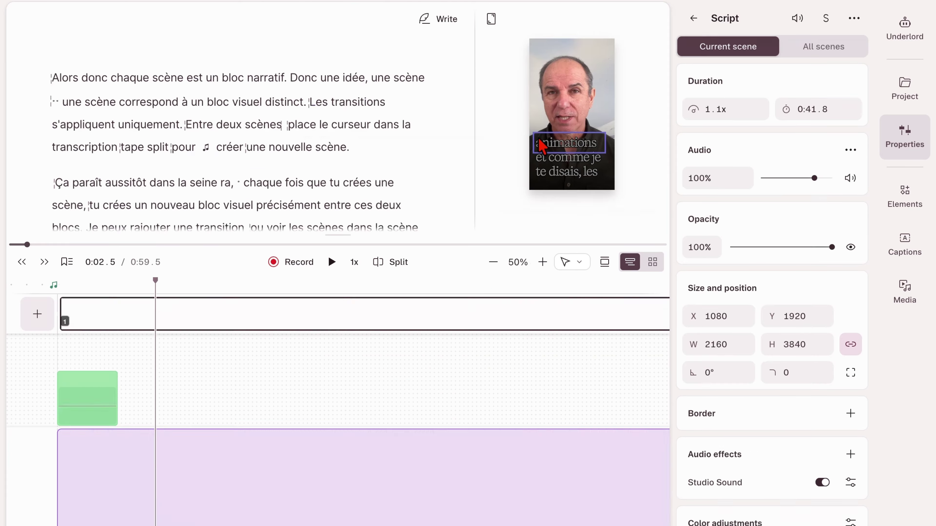
Look through Clip 3's script and place the cursor before "storyboard" in the passage on viewing scenes above the timeline.
{"action": "left_click", "coordinate": [491, 19]}
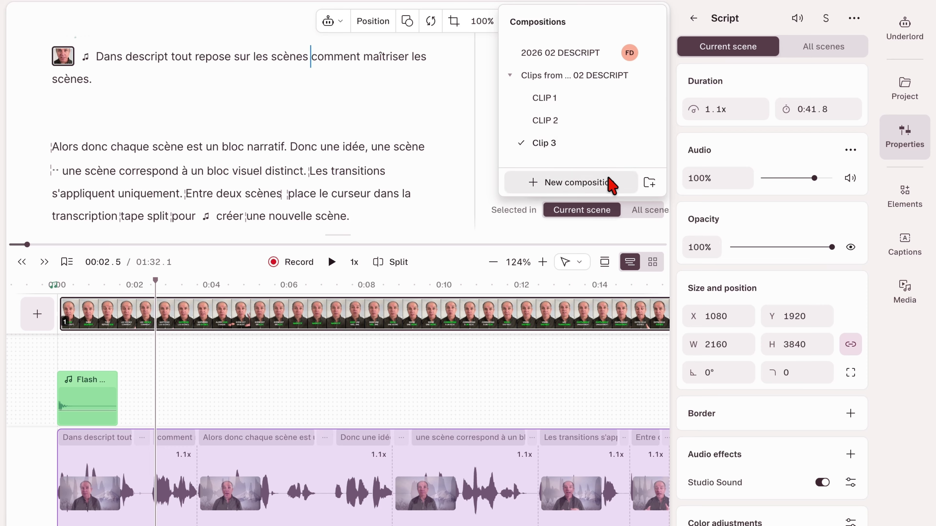
{"action": "scroll", "coordinate": [263, 153], "scroll_direction": "down", "scroll_amount": 10}
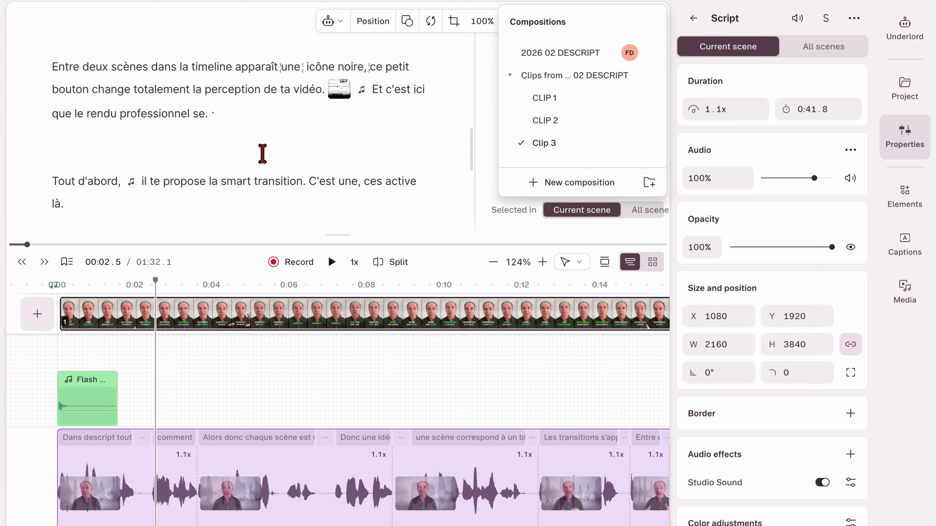
{"action": "scroll", "coordinate": [262, 153], "scroll_direction": "up", "scroll_amount": 3}
{"action": "scroll", "coordinate": [262, 153], "scroll_direction": "up", "scroll_amount": 4}
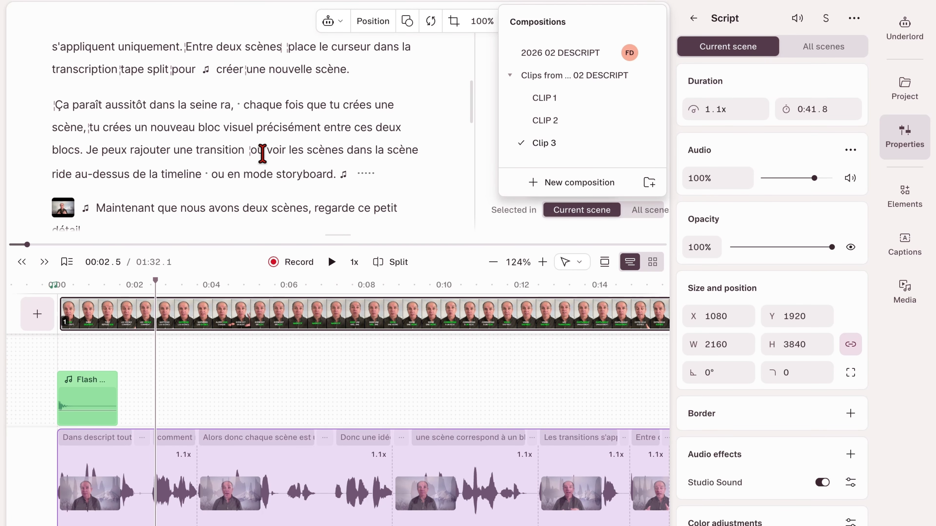
{"action": "scroll", "coordinate": [262, 152], "scroll_direction": "down", "scroll_amount": 1}
{"action": "left_click", "coordinate": [261, 155]}
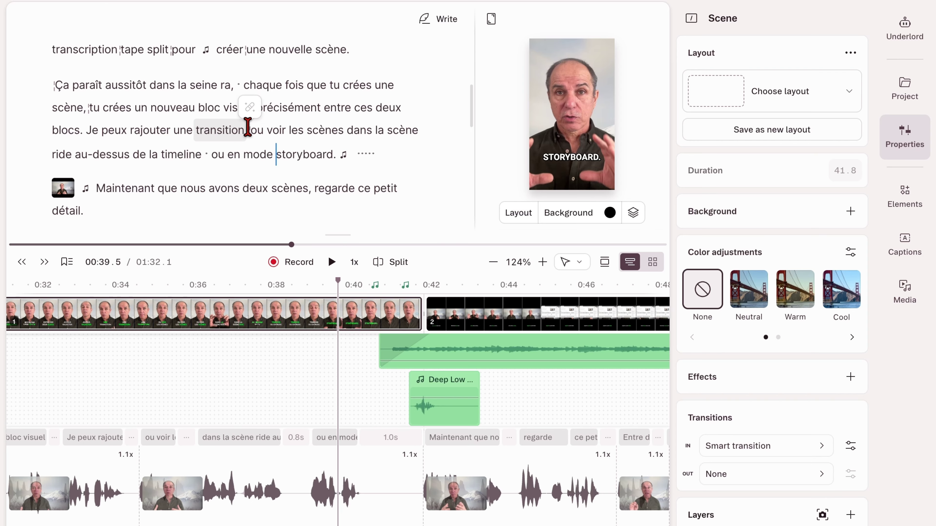